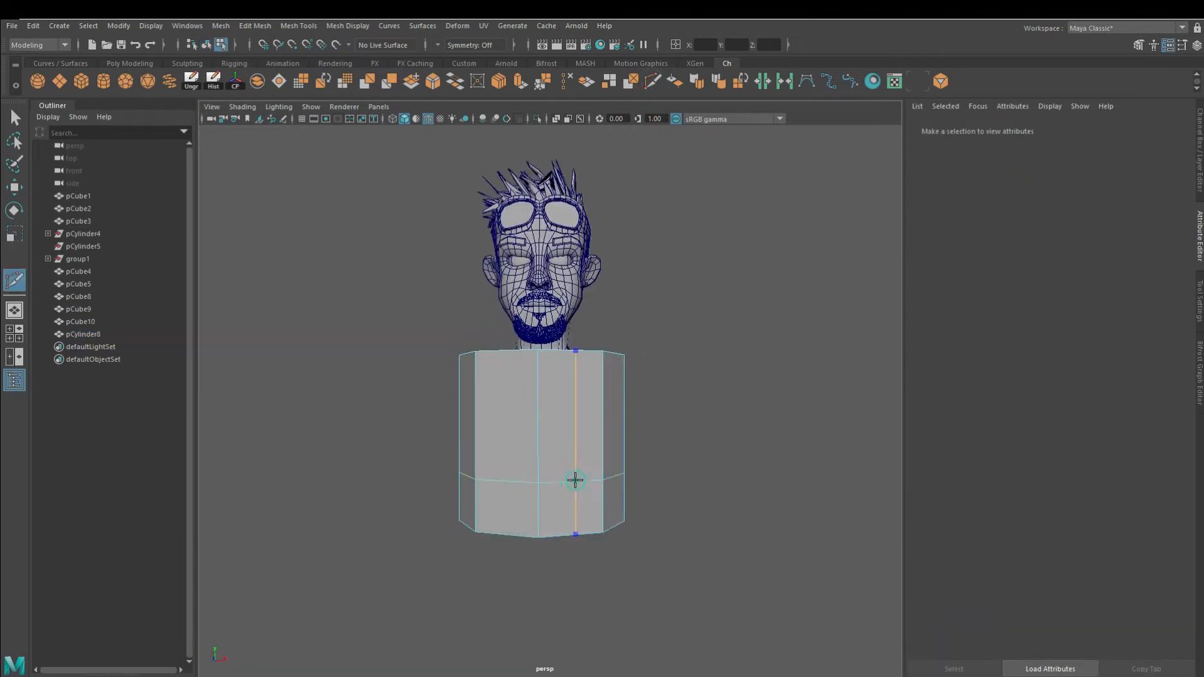
# Turn on Object X symmetry, insert a horizontal edge loop across the upper torso cylinder and scale it
pyautogui.click(438, 45)
pyautogui.click(460, 72)
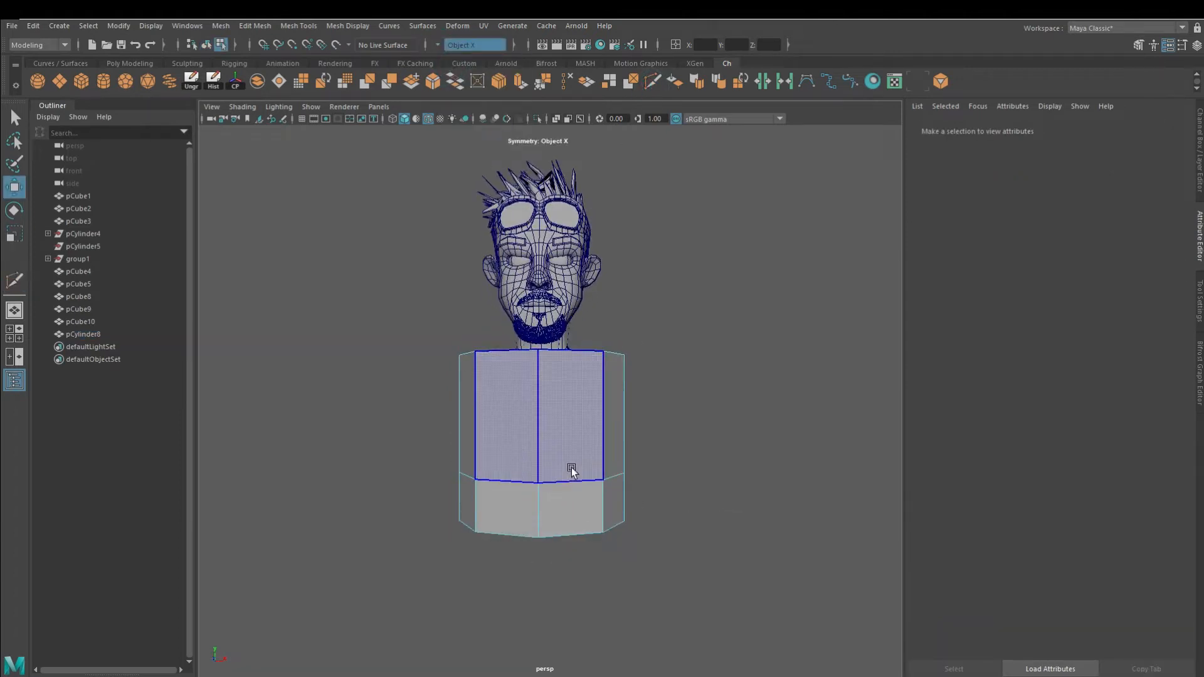
pyautogui.click(467, 427)
pyautogui.moveTo(582, 473); pyautogui.dragTo(516, 455)
pyautogui.keyDown('ctrl'); pyautogui.click(588, 396); pyautogui.keyUp('ctrl')
pyautogui.press('w')
pyautogui.doubleClick(588, 404)
pyautogui.press('r')
pyautogui.moveTo(575, 408); pyautogui.dragTo(670, 379)
# Adjust the torso's lower horizontal edge loop to shape the waist
pyautogui.keyDown('alt'); pyautogui.moveTo(621, 449); pyautogui.dragTo(620, 381, button='middle'); pyautogui.keyUp('alt')
pyautogui.doubleClick(593, 472)
pyautogui.press('r')
pyautogui.press('w')
pyautogui.moveTo(581, 458); pyautogui.dragTo(617, 458)
# Extrude the upper side faces of the torso outward on both sides and scale them to form shoulder blocks
pyautogui.keyDown('alt'); pyautogui.moveTo(616, 458); pyautogui.dragTo(610, 421); pyautogui.keyUp('alt')
pyautogui.keyDown('alt'); pyautogui.moveTo(678, 429); pyautogui.dragTo(672, 517, button='middle'); pyautogui.keyUp('alt')
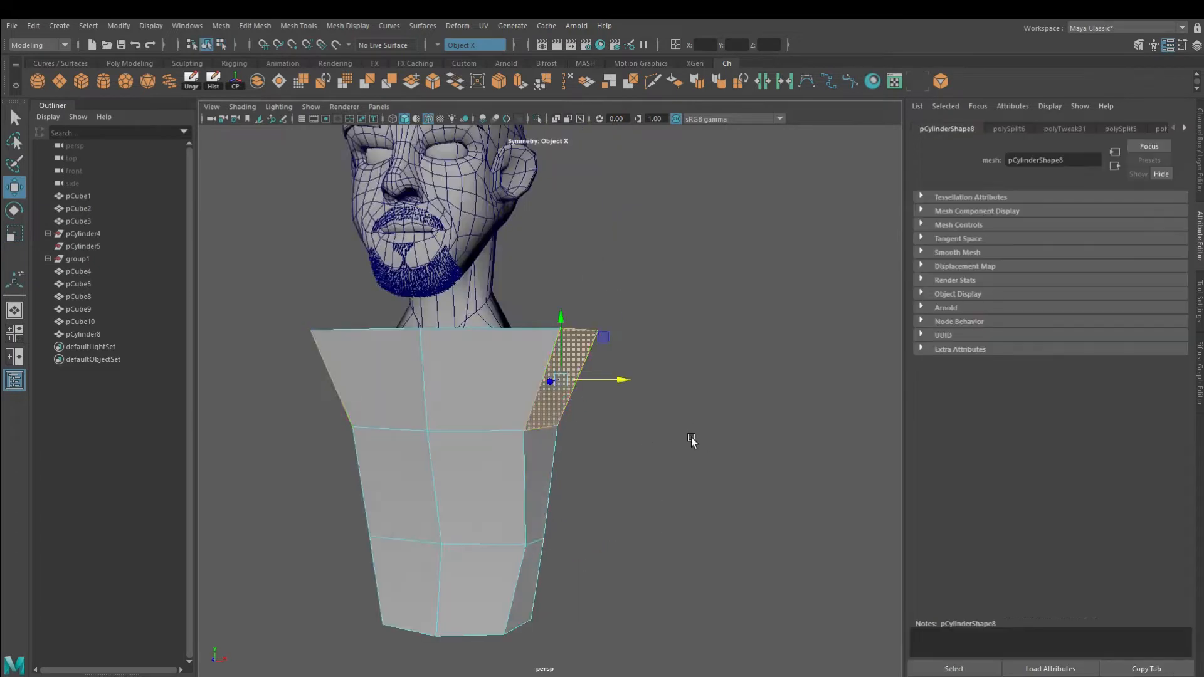
pyautogui.keyDown('alt'); pyautogui.moveTo(692, 440); pyautogui.dragTo(653, 427); pyautogui.keyUp('alt')
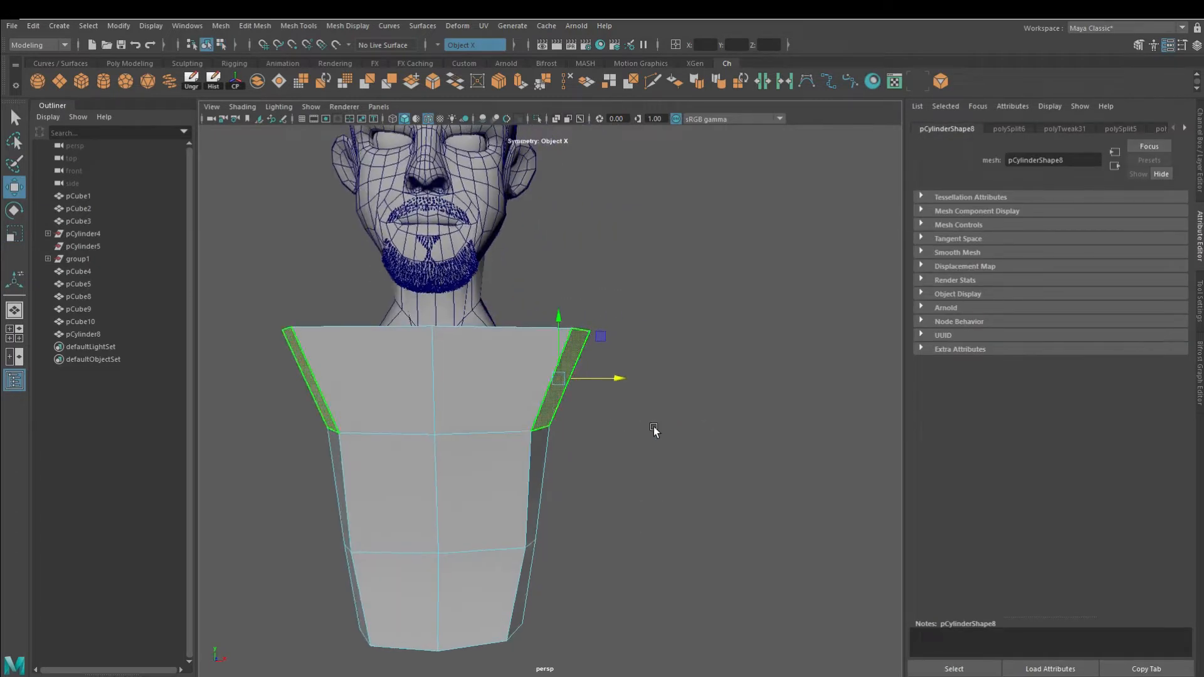
pyautogui.click(519, 81)
pyautogui.press('w')
pyautogui.moveTo(616, 380); pyautogui.dragTo(672, 383)
pyautogui.keyDown('alt'); pyautogui.moveTo(680, 407); pyautogui.dragTo(618, 423); pyautogui.keyUp('alt')
pyautogui.press('r')
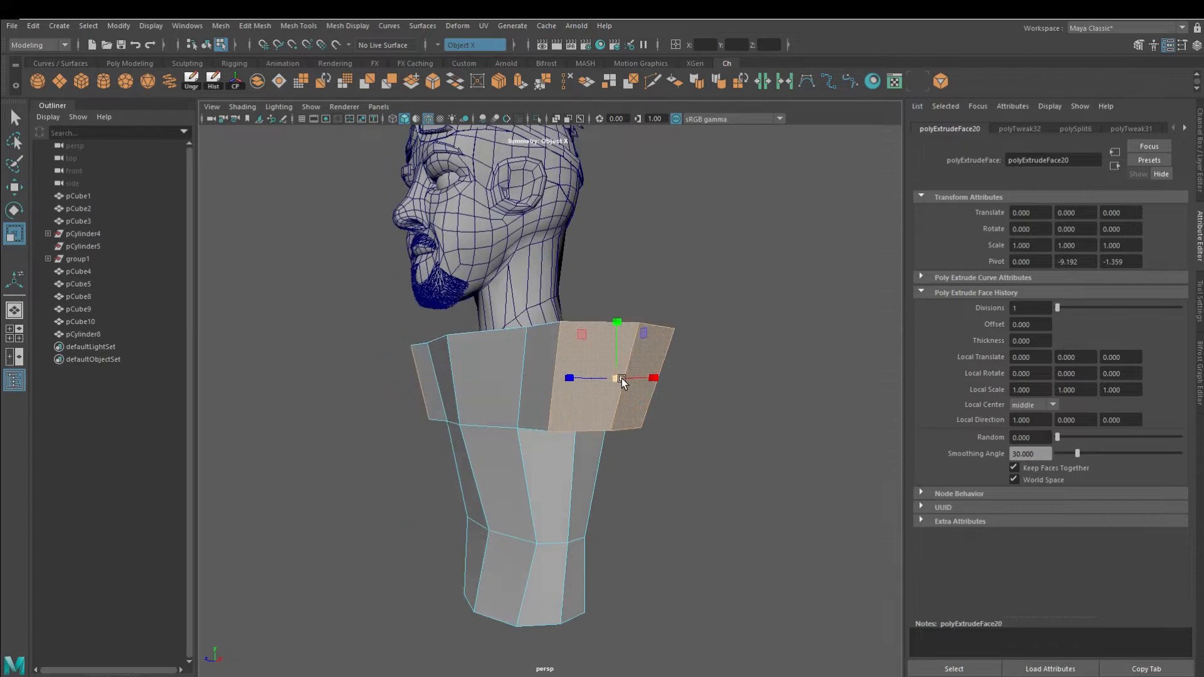
pyautogui.moveTo(614, 377)
pyautogui.mouseDown()
pyautogui.moveTo(586, 390)
pyautogui.moveTo(567, 376)
pyautogui.moveTo(613, 364)
pyautogui.mouseUp()
pyautogui.scroll(1, 613, 364)
# Raise the lower edges of the extruded shoulder blocks to shape the armpits
pyautogui.moveTo(616, 360); pyautogui.dragTo(618, 316, button='right')
pyautogui.click(618, 380)
pyautogui.keyDown('alt'); pyautogui.moveTo(627, 395); pyautogui.dragTo(636, 354); pyautogui.keyUp('alt')
pyautogui.moveTo(654, 332); pyautogui.dragTo(567, 404)
pyautogui.moveTo(567, 404); pyautogui.dragTo(524, 388, button='right')
pyautogui.click(537, 416)
pyautogui.keyDown('shift'); pyautogui.click(639, 417); pyautogui.keyUp('shift')
pyautogui.moveTo(592, 374); pyautogui.dragTo(593, 356)
pyautogui.keyDown('alt'); pyautogui.moveTo(530, 358); pyautogui.dragTo(582, 366); pyautogui.keyUp('alt')
# Connect the vertical edges around the upper torso to add a horizontal loop, and scale its edges at the shoulder ends
pyautogui.moveTo(582, 366); pyautogui.dragTo(587, 346, button='right')
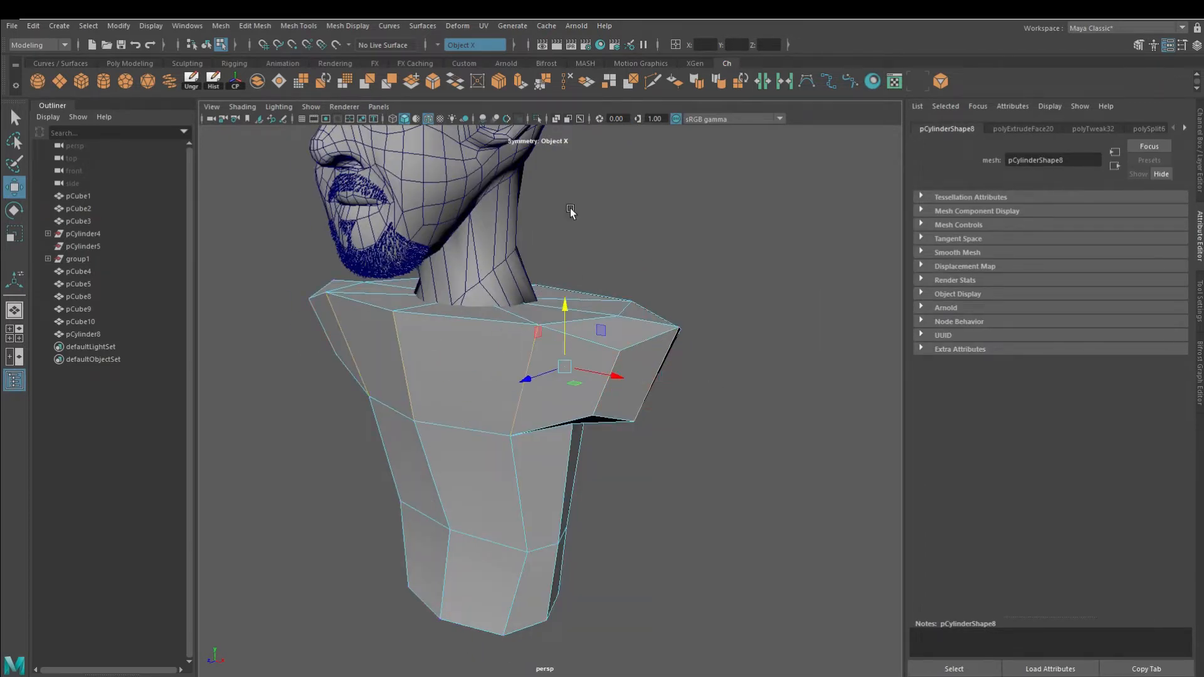
pyautogui.click(497, 83)
pyautogui.keyDown('alt'); pyautogui.moveTo(649, 394); pyautogui.dragTo(572, 377); pyautogui.keyUp('alt')
pyautogui.click(569, 375)
pyautogui.keyDown('shift'); pyautogui.click(619, 376); pyautogui.keyUp('shift')
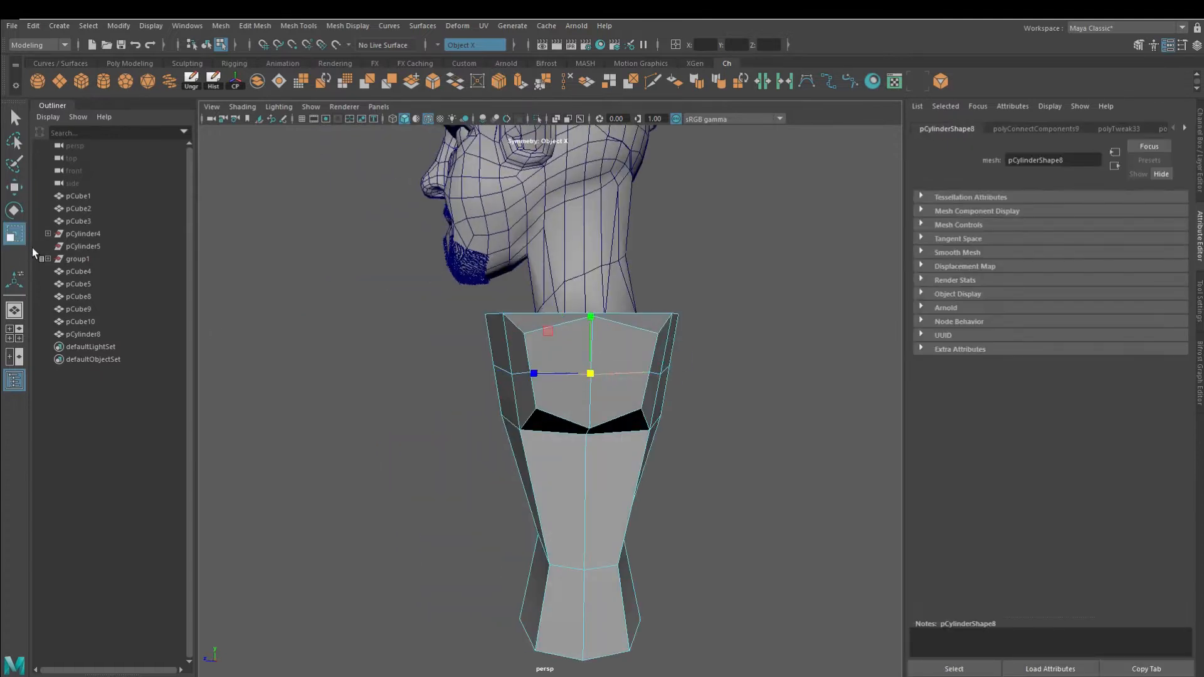
pyautogui.moveTo(583, 379); pyautogui.dragTo(540, 376, button='right')
# Reposition the upper torso's side vertices and scale the front and back top edges of the shoulder
pyautogui.keyDown('alt'); pyautogui.moveTo(540, 376); pyautogui.dragTo(464, 335); pyautogui.keyUp('alt')
pyautogui.press('w')
pyautogui.moveTo(373, 333); pyautogui.dragTo(389, 329)
pyautogui.click(459, 414)
pyautogui.keyDown('alt'); pyautogui.moveTo(461, 413); pyautogui.dragTo(532, 403); pyautogui.keyUp('alt')
pyautogui.click(502, 316)
pyautogui.keyDown('shift'); pyautogui.click(652, 317); pyautogui.keyUp('shift')
pyautogui.press('r')
pyautogui.keyDown('alt'); pyautogui.moveTo(540, 313); pyautogui.dragTo(604, 318); pyautogui.keyUp('alt')
# Lower the top shoulder vertices and reposition the neighbouring vertices to slope the shoulder
pyautogui.keyDown('alt'); pyautogui.moveTo(599, 336); pyautogui.dragTo(702, 319); pyautogui.keyUp('alt')
pyautogui.press('w')
pyautogui.moveTo(383, 302); pyautogui.dragTo(421, 395)
pyautogui.moveTo(402, 291)
pyautogui.mouseDown()
pyautogui.moveTo(402, 324)
pyautogui.moveTo(401, 309)
pyautogui.mouseUp()
pyautogui.keyDown('alt'); pyautogui.moveTo(605, 514); pyautogui.dragTo(638, 475); pyautogui.keyUp('alt')
pyautogui.moveTo(626, 427); pyautogui.dragTo(597, 394)
pyautogui.moveTo(648, 364); pyautogui.dragTo(595, 383)
# Move the vertices around the front and back of the shoulder to round its outline
pyautogui.moveTo(593, 402)
pyautogui.keyDown('alt'); pyautogui.mouseDown()
pyautogui.moveTo(511, 416)
pyautogui.moveTo(596, 411)
pyautogui.mouseUp(); pyautogui.keyUp('alt')
pyautogui.moveTo(684, 420); pyautogui.dragTo(613, 353)
pyautogui.moveTo(672, 326); pyautogui.dragTo(642, 373)
pyautogui.moveTo(694, 351); pyautogui.dragTo(609, 299)
pyautogui.keyDown('alt'); pyautogui.moveTo(618, 413); pyautogui.dragTo(553, 401); pyautogui.keyUp('alt')
pyautogui.moveTo(601, 382); pyautogui.dragTo(424, 432)
pyautogui.moveTo(555, 432); pyautogui.dragTo(506, 384)
pyautogui.keyDown('alt'); pyautogui.moveTo(501, 408); pyautogui.dragTo(538, 422); pyautogui.keyUp('alt')
pyautogui.moveTo(511, 405); pyautogui.dragTo(453, 384)
# Lower the outer top shoulder vertices and flatten the shoulder's outer end
pyautogui.keyDown('alt'); pyautogui.moveTo(552, 402); pyautogui.dragTo(762, 405); pyautogui.keyUp('alt')
pyautogui.moveTo(625, 288); pyautogui.dragTo(624, 329, button='right')
pyautogui.moveTo(668, 301); pyautogui.dragTo(587, 439)
pyautogui.moveTo(586, 320); pyautogui.dragTo(586, 317)
pyautogui.moveTo(674, 395)
pyautogui.keyDown('alt'); pyautogui.mouseDown()
pyautogui.moveTo(607, 406)
pyautogui.moveTo(676, 401)
pyautogui.mouseUp(); pyautogui.keyUp('alt')
pyautogui.moveTo(589, 315); pyautogui.dragTo(589, 332)
pyautogui.keyDown('alt'); pyautogui.moveTo(596, 376); pyautogui.dragTo(583, 378); pyautogui.keyUp('alt')
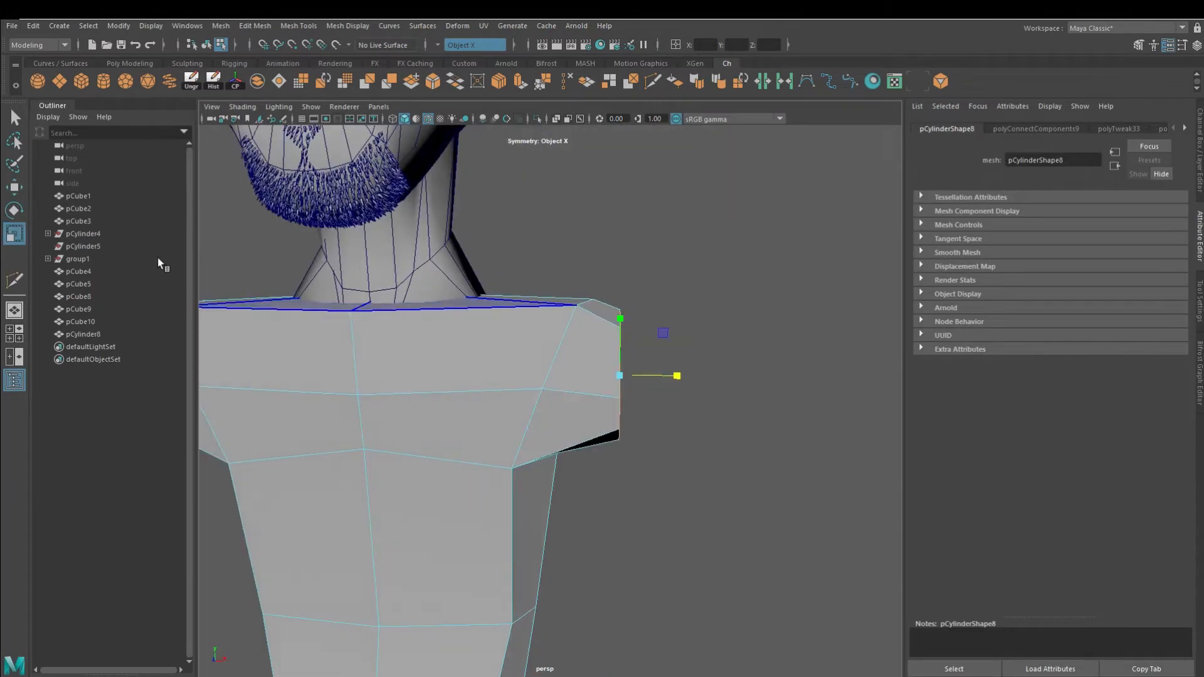
# Rotate, scale and move the shoulder's outer end so it slants inward toward the armpit
pyautogui.press('e')
pyautogui.keyDown('alt'); pyautogui.moveTo(644, 336); pyautogui.dragTo(618, 337); pyautogui.keyUp('alt')
pyautogui.press('w')
pyautogui.press('r')
pyautogui.keyDown('alt'); pyautogui.moveTo(642, 344); pyautogui.dragTo(618, 348); pyautogui.keyUp('alt')
pyautogui.press('w')
pyautogui.moveTo(659, 337); pyautogui.dragTo(651, 350)
pyautogui.keyDown('alt'); pyautogui.moveTo(664, 151); pyautogui.dragTo(583, 401); pyautogui.keyUp('alt')
pyautogui.click(556, 399)
pyautogui.moveTo(599, 375); pyautogui.dragTo(520, 351)
# Extrude the torso's top faces upward and scale them in to meet the base of the neck
pyautogui.moveTo(468, 336); pyautogui.dragTo(471, 380, button='right')
pyautogui.moveTo(530, 342); pyautogui.dragTo(581, 367, button='right')
pyautogui.click(567, 358)
pyautogui.click(514, 81)
pyautogui.keyDown('alt'); pyautogui.moveTo(493, 370); pyautogui.dragTo(507, 353); pyautogui.keyUp('alt')
pyautogui.moveTo(492, 290); pyautogui.dragTo(461, 303)
pyautogui.click(494, 308)
pyautogui.click(13, 235)
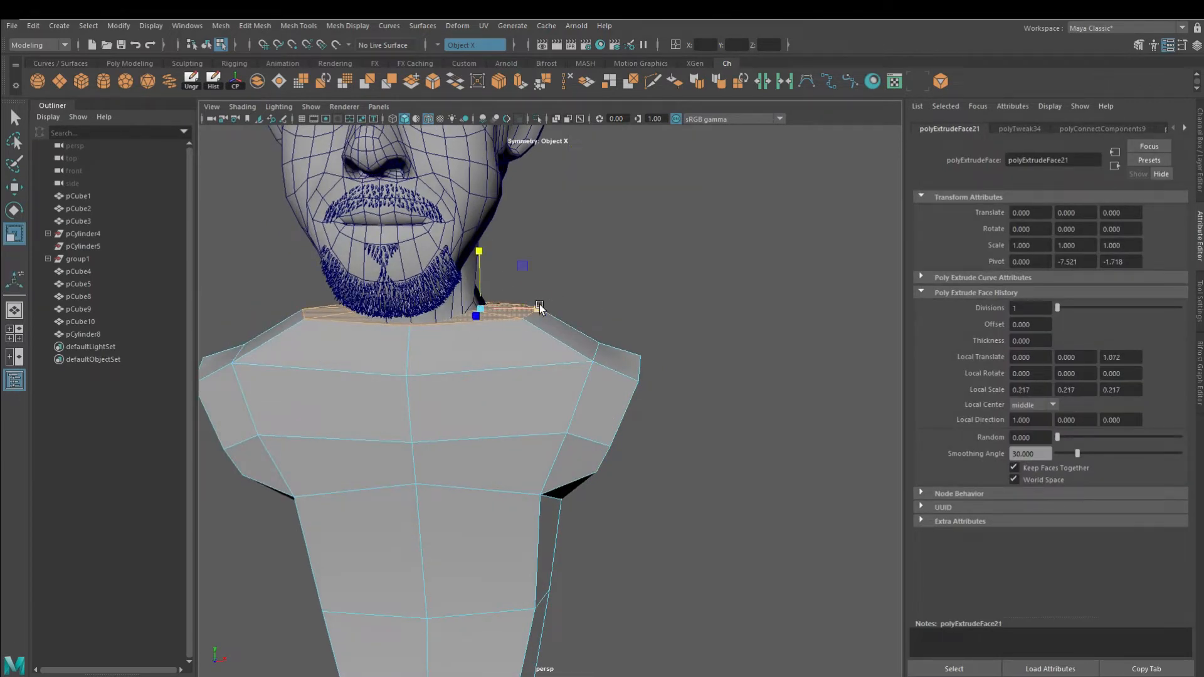
pyautogui.moveTo(538, 307); pyautogui.dragTo(496, 307)
pyautogui.keyDown('alt'); pyautogui.moveTo(665, 351); pyautogui.dragTo(495, 364); pyautogui.keyUp('alt')
# Move the outer shoulder vertex inward when seen from the side to round the shoulder profile
pyautogui.moveTo(627, 415); pyautogui.dragTo(580, 415, button='right')
pyautogui.click(639, 365)
pyautogui.press('w')
pyautogui.moveTo(578, 365); pyautogui.dragTo(549, 365)
pyautogui.moveTo(606, 422)
pyautogui.keyDown('alt'); pyautogui.mouseDown()
pyautogui.moveTo(634, 389)
pyautogui.moveTo(648, 406)
pyautogui.moveTo(605, 411)
pyautogui.moveTo(495, 368)
pyautogui.moveTo(591, 435)
pyautogui.moveTo(594, 403)
pyautogui.mouseUp(); pyautogui.keyUp('alt')
# Pull the torso's side vertices below the shoulder inward and return to object mode
pyautogui.click(635, 386)
pyautogui.moveTo(682, 395); pyautogui.dragTo(641, 400)
pyautogui.click(609, 456)
pyautogui.moveTo(676, 459); pyautogui.dragTo(667, 460)
pyautogui.moveTo(667, 459)
pyautogui.keyDown('alt'); pyautogui.mouseDown()
pyautogui.moveTo(660, 441)
pyautogui.moveTo(663, 462)
pyautogui.moveTo(656, 454)
pyautogui.mouseUp(); pyautogui.keyUp('alt')
pyautogui.keyDown('alt'); pyautogui.moveTo(658, 454); pyautogui.dragTo(681, 433); pyautogui.keyUp('alt')
pyautogui.press('F8')
pyautogui.scroll(-5, 552, 407)
pyautogui.click(547, 409)
pyautogui.keyDown('alt'); pyautogui.moveTo(546, 413); pyautogui.dragTo(552, 461, button='middle'); pyautogui.keyUp('alt')
# Create a polygon cylinder for the arm beside the torso with 8 axis subdivisions
pyautogui.click(104, 81)
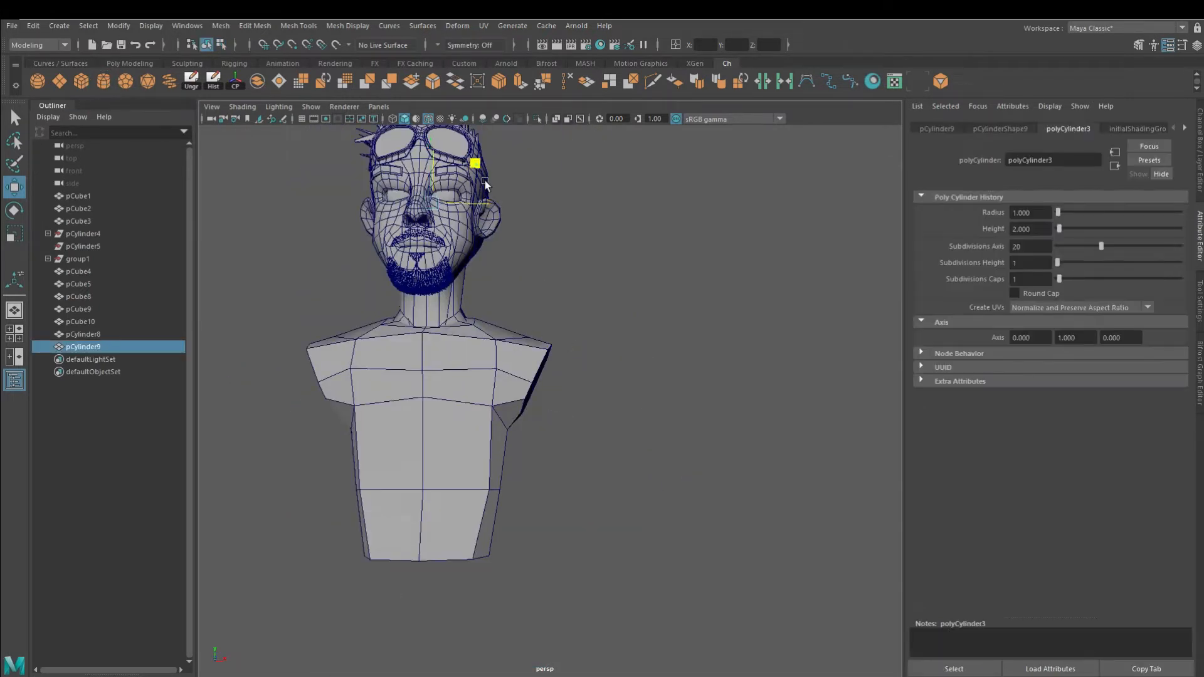
pyautogui.moveTo(484, 181); pyautogui.dragTo(606, 414)
pyautogui.keyDown('alt'); pyautogui.moveTo(606, 414); pyautogui.dragTo(582, 437); pyautogui.keyUp('alt')
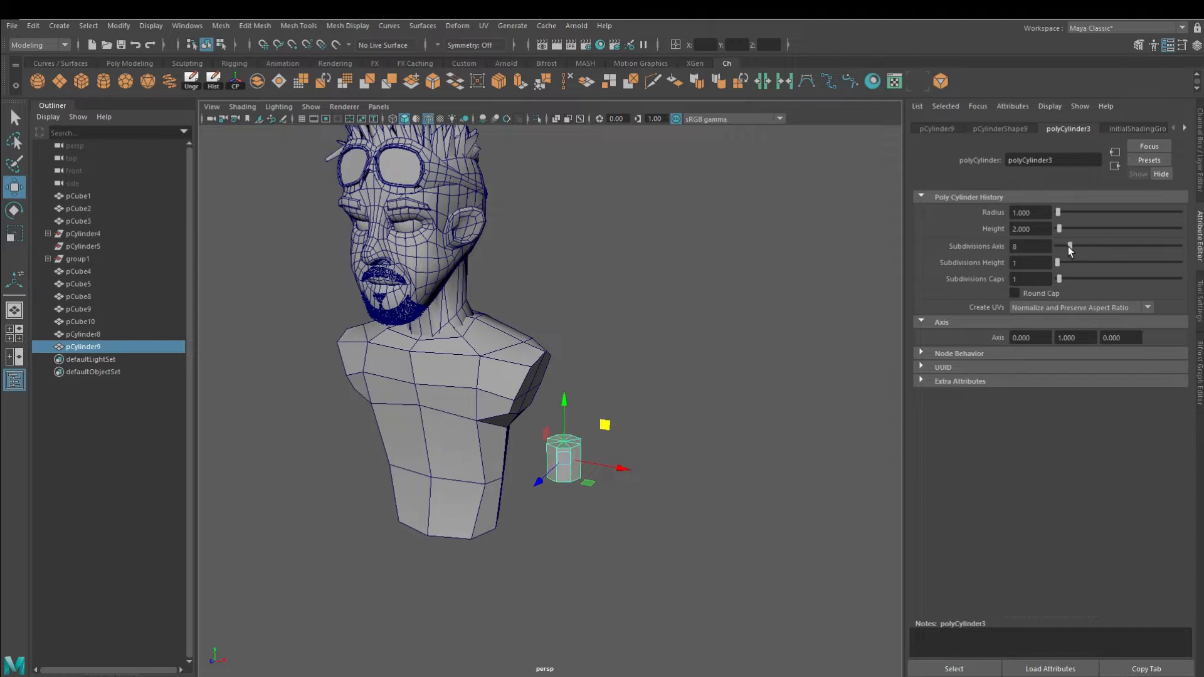
pyautogui.keyDown('alt'); pyautogui.moveTo(749, 317); pyautogui.dragTo(745, 339); pyautogui.keyUp('alt')
# Stretch the arm cylinder vertically to about the torso's height
pyautogui.keyDown('alt'); pyautogui.moveTo(565, 469); pyautogui.dragTo(576, 436); pyautogui.keyUp('alt')
pyautogui.moveTo(581, 390); pyautogui.dragTo(553, 170)
pyautogui.keyDown('alt'); pyautogui.moveTo(573, 370); pyautogui.dragTo(575, 459); pyautogui.keyUp('alt')
pyautogui.keyDown('alt'); pyautogui.moveTo(576, 461); pyautogui.dragTo(585, 402, button='middle'); pyautogui.keyUp('alt')
pyautogui.press('w')
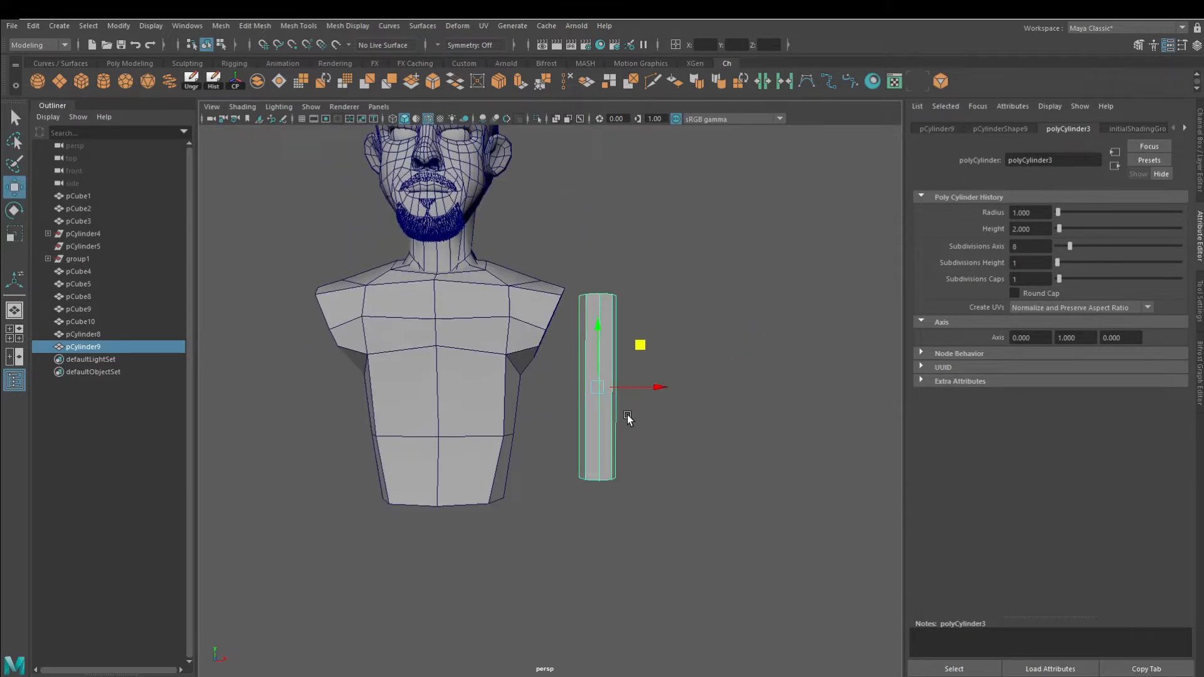
# Insert an edge loop near the outer end of both shoulders on the torso with Object X symmetry on
pyautogui.keyDown('alt'); pyautogui.moveTo(683, 411); pyautogui.dragTo(636, 408); pyautogui.keyUp('alt')
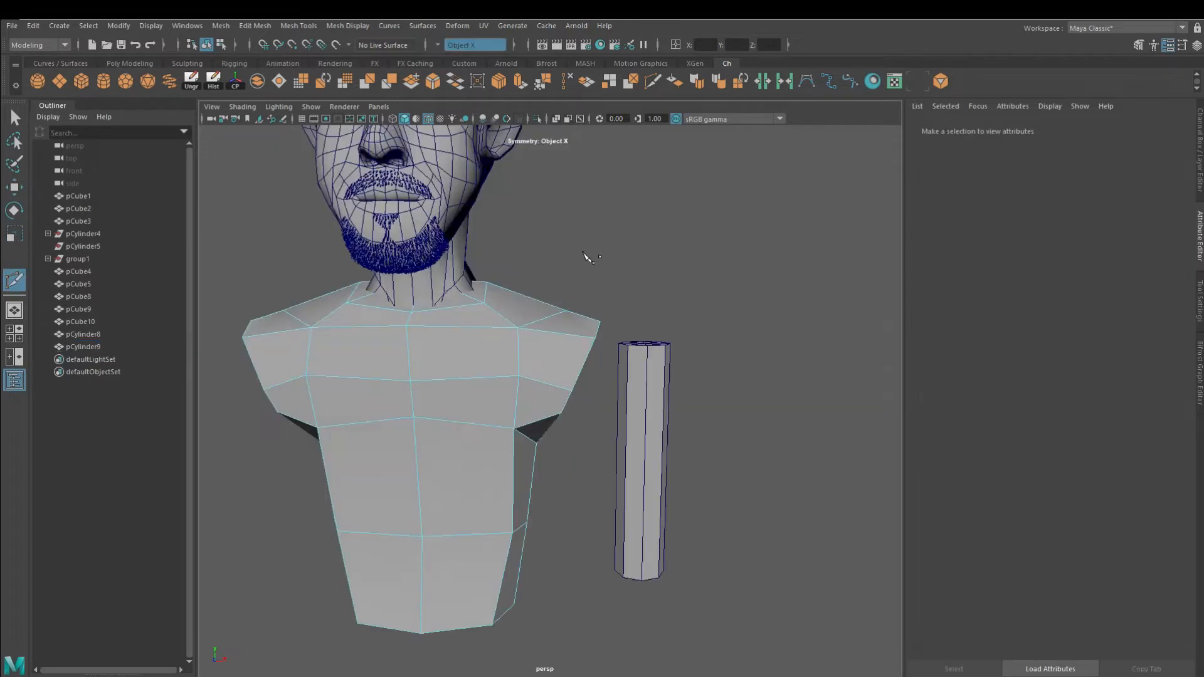
pyautogui.keyDown('alt'); pyautogui.moveTo(586, 258); pyautogui.dragTo(562, 306); pyautogui.keyUp('alt')
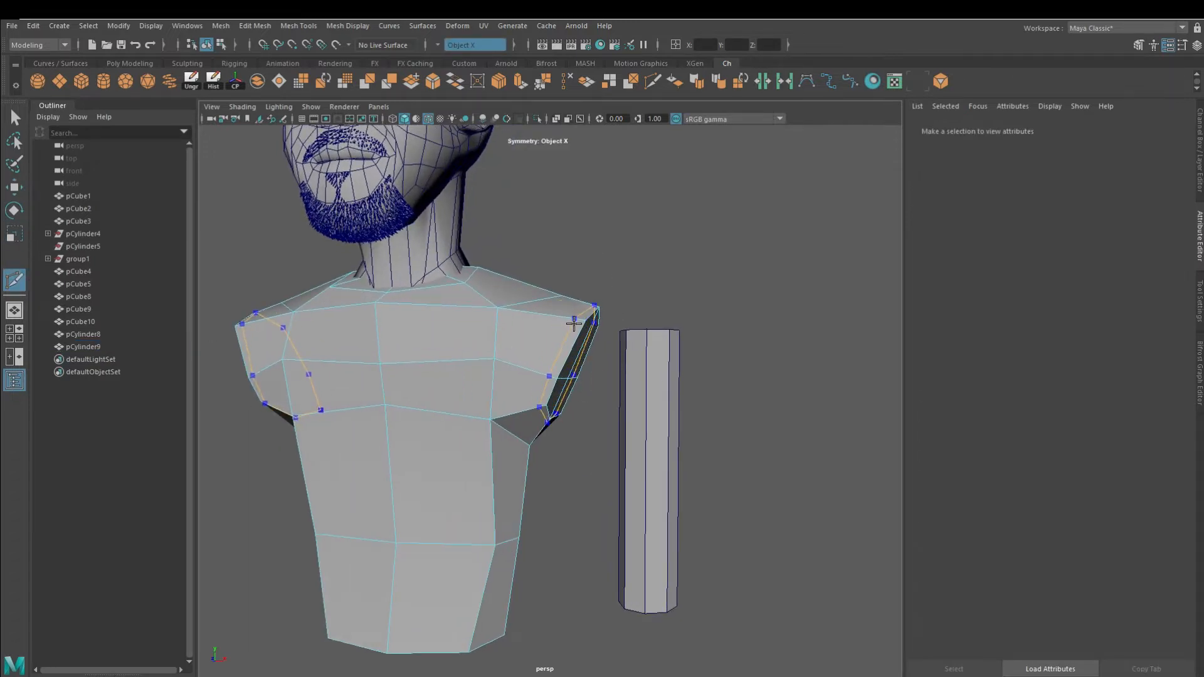
pyautogui.keyDown('alt'); pyautogui.moveTo(607, 408); pyautogui.dragTo(619, 413); pyautogui.keyUp('alt')
# Turn symmetry off and snap the arm cylinder's pivot to its top outer corner vertex
pyautogui.click(652, 414)
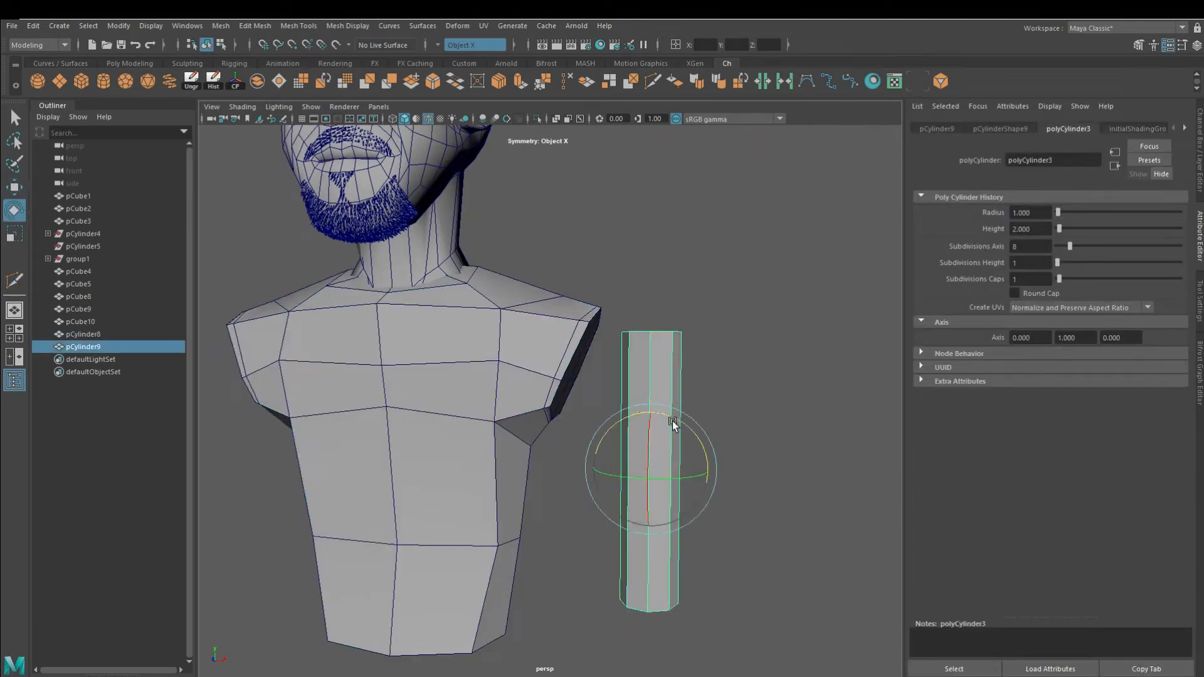
pyautogui.press('d')
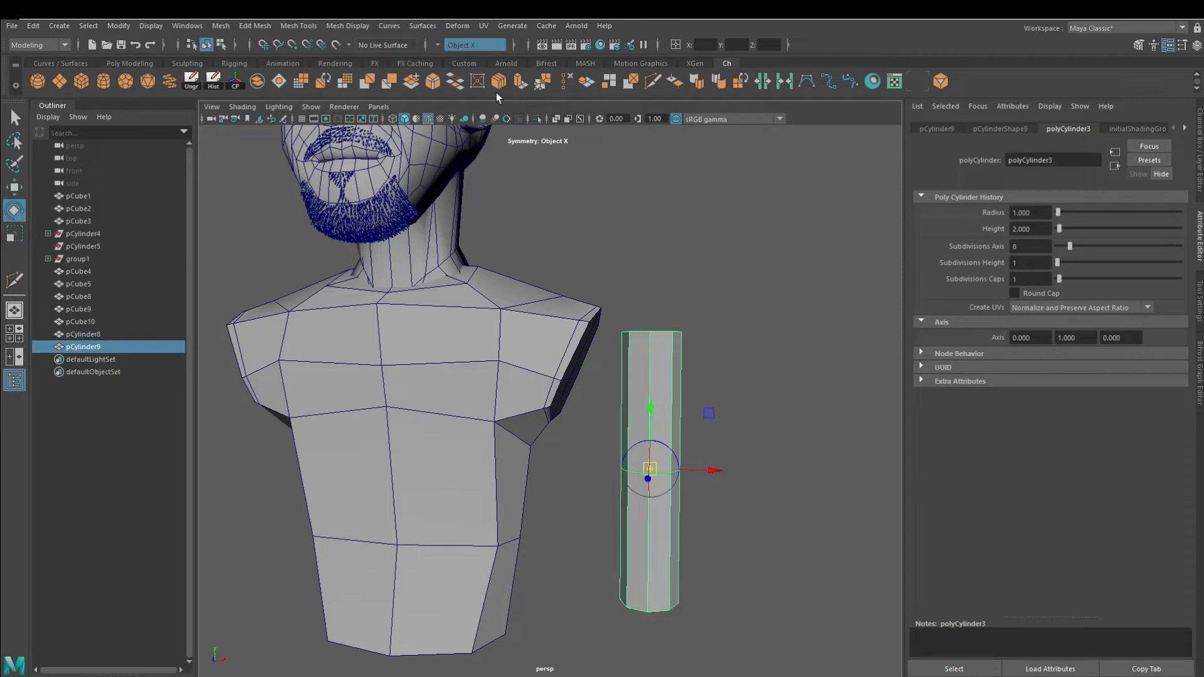
pyautogui.click(440, 47)
pyautogui.click(461, 55)
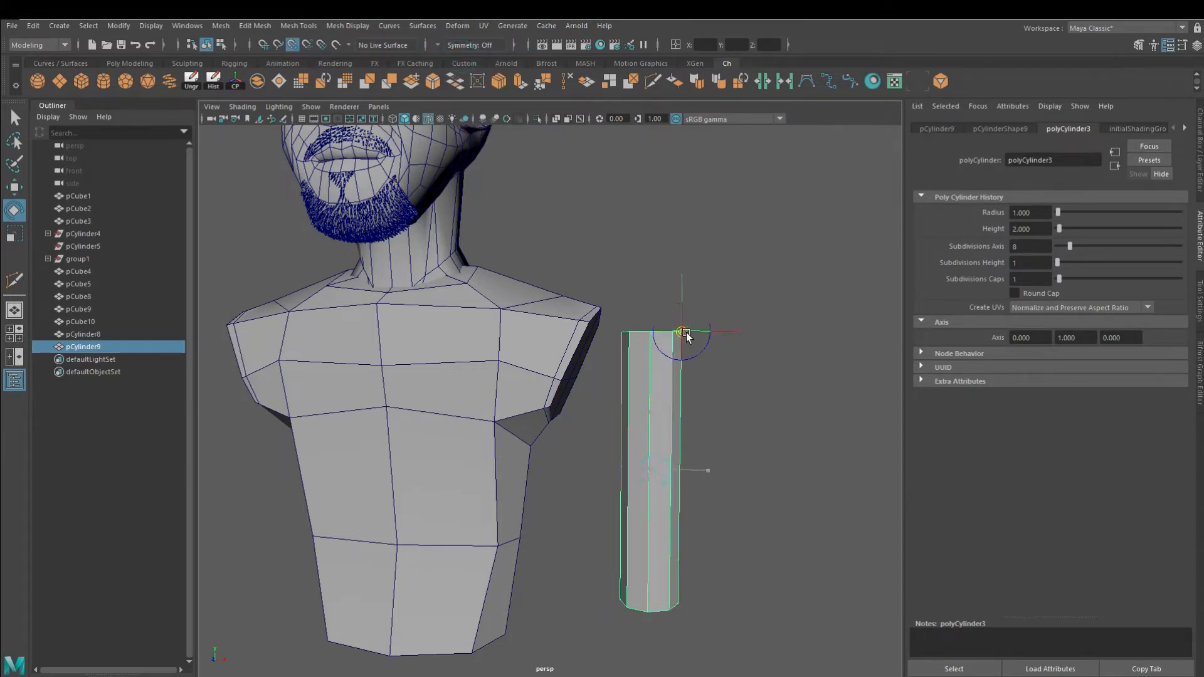
pyautogui.moveTo(709, 410)
pyautogui.keyDown('alt'); pyautogui.mouseDown()
pyautogui.moveTo(667, 408)
pyautogui.moveTo(705, 406)
pyautogui.mouseUp(); pyautogui.keyUp('alt')
# Snap the arm cylinder to the shoulder's outer top corner and rotate it so it hangs away from the torso
pyautogui.press('w')
pyautogui.moveTo(694, 340); pyautogui.dragTo(603, 307)
pyautogui.scroll(-5, 514, 400)
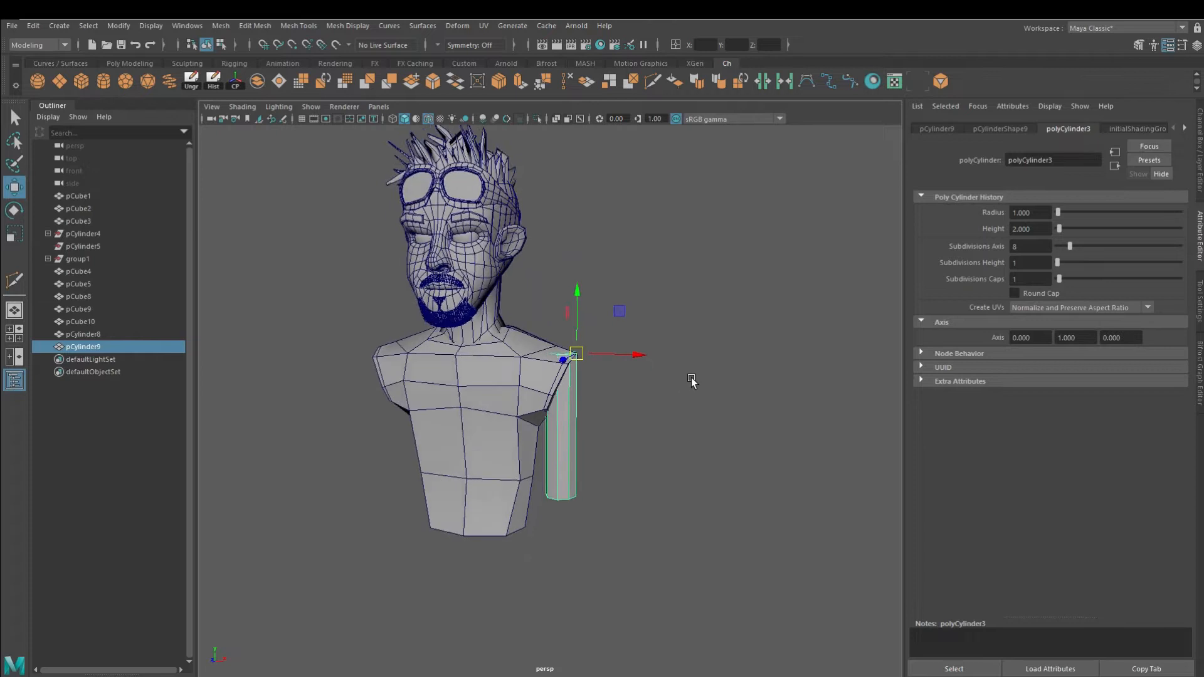
pyautogui.keyDown('alt'); pyautogui.moveTo(689, 379); pyautogui.dragTo(705, 375); pyautogui.keyUp('alt')
pyautogui.click(14, 214)
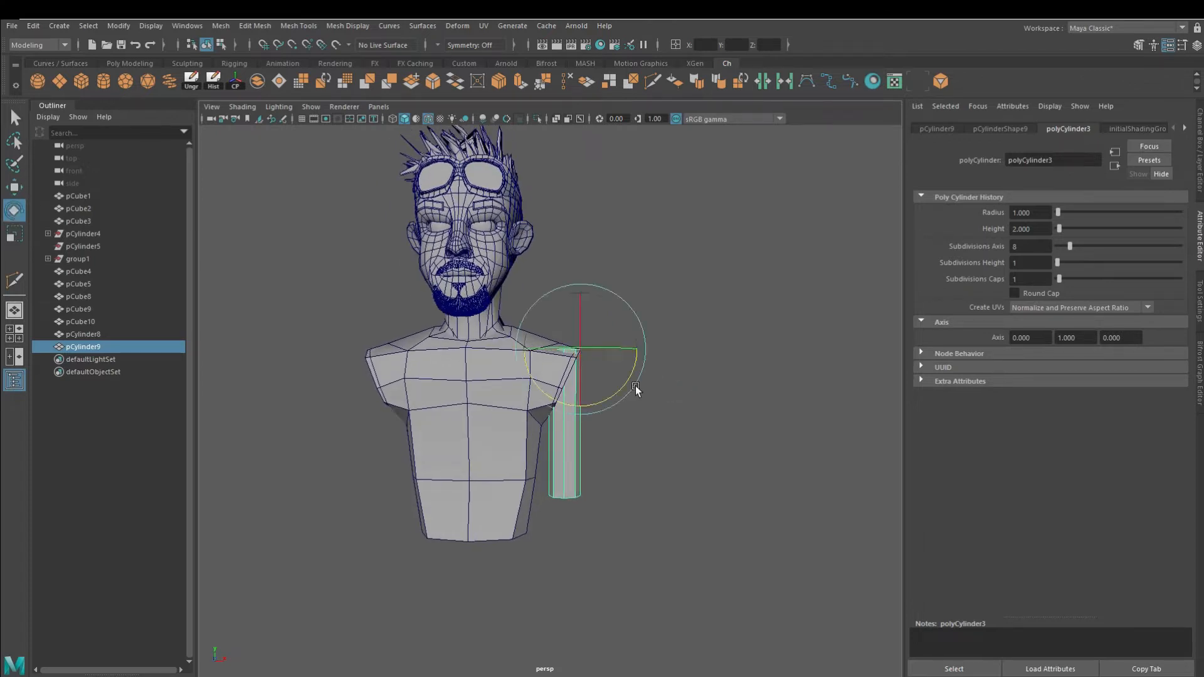
pyautogui.moveTo(611, 399); pyautogui.dragTo(651, 386)
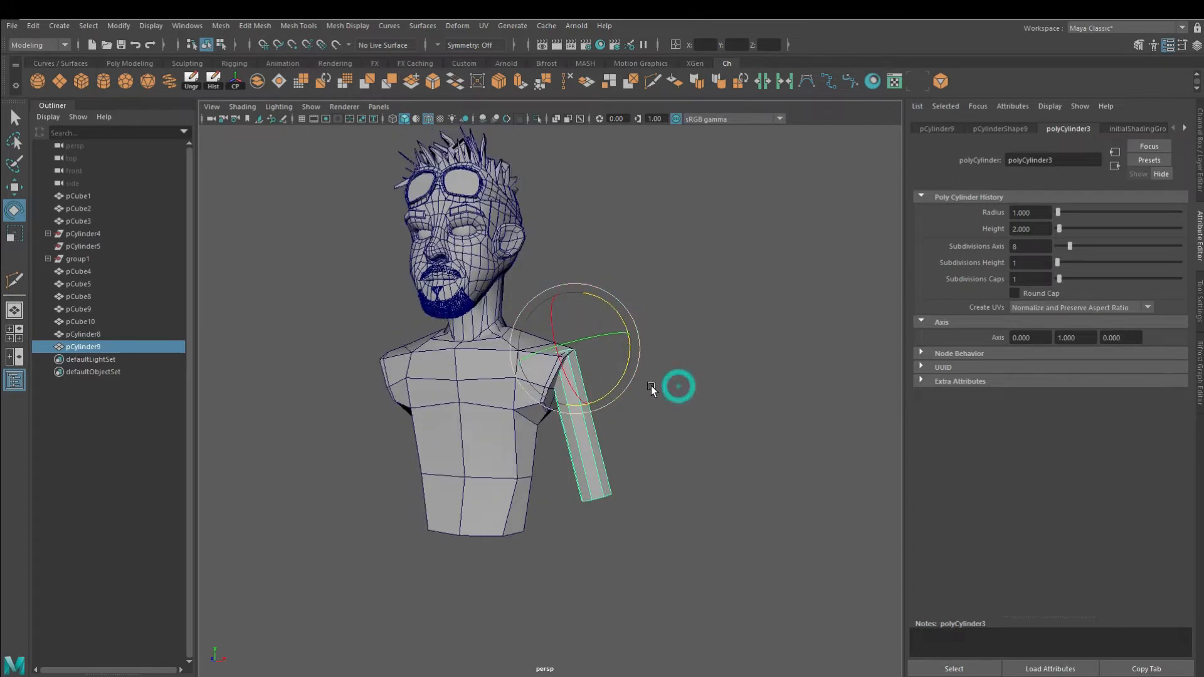
# Scale the arm cylinder and insert two edge loops across its length
pyautogui.scroll(1, 651, 386)
pyautogui.click(15, 234)
pyautogui.keyDown('alt'); pyautogui.moveTo(538, 361); pyautogui.dragTo(575, 371); pyautogui.keyUp('alt')
pyautogui.keyDown('alt'); pyautogui.moveTo(647, 379); pyautogui.dragTo(573, 373); pyautogui.keyUp('alt')
pyautogui.press('y')
pyautogui.keyDown('ctrl'); pyautogui.click(587, 431); pyautogui.keyUp('ctrl')
pyautogui.keyDown('alt'); pyautogui.moveTo(587, 431); pyautogui.dragTo(652, 477); pyautogui.keyUp('alt')
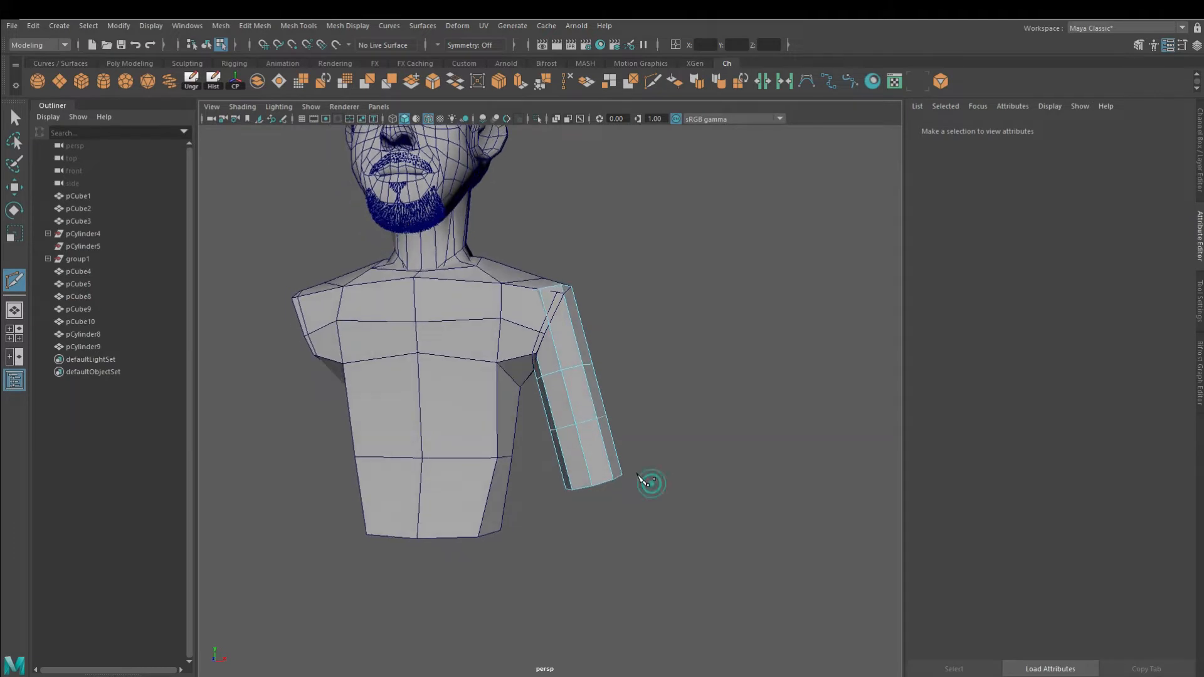
# Rotate and scale the arm's edge loops to bend the arm slightly and taper it toward the wrist
pyautogui.press('r')
pyautogui.scroll(3, 606, 415)
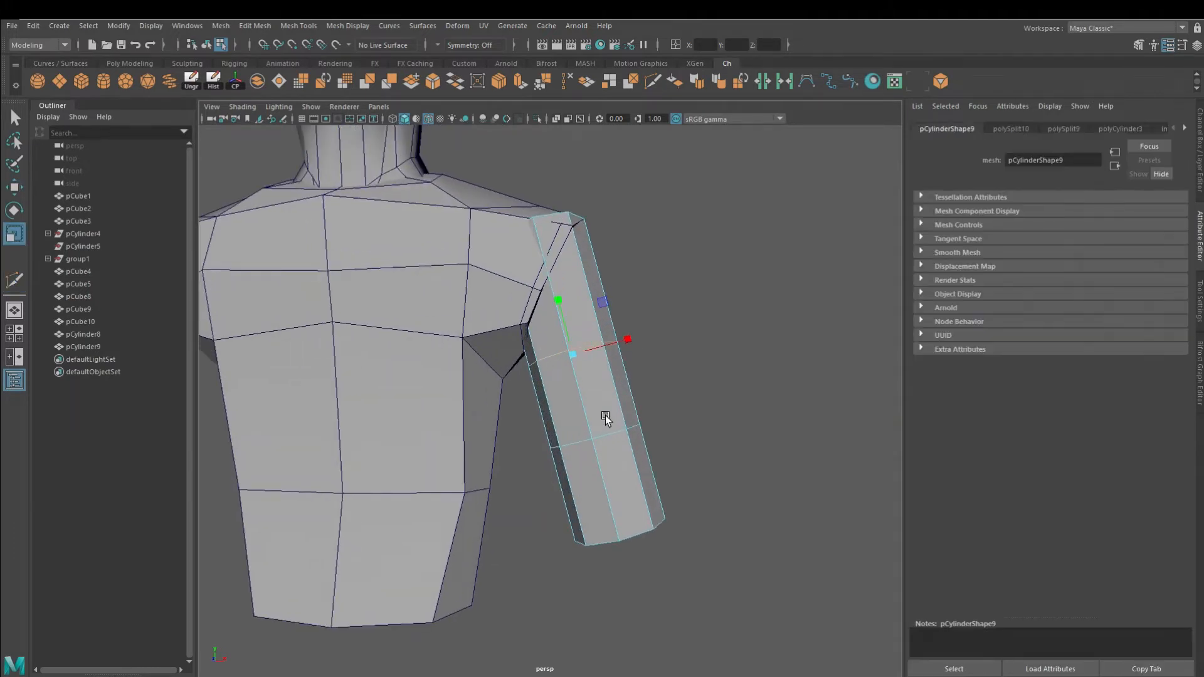
pyautogui.press('e')
pyautogui.moveTo(584, 358); pyautogui.dragTo(619, 366)
pyautogui.doubleClick(620, 434)
pyautogui.moveTo(623, 436); pyautogui.dragTo(643, 449)
pyautogui.press('r')
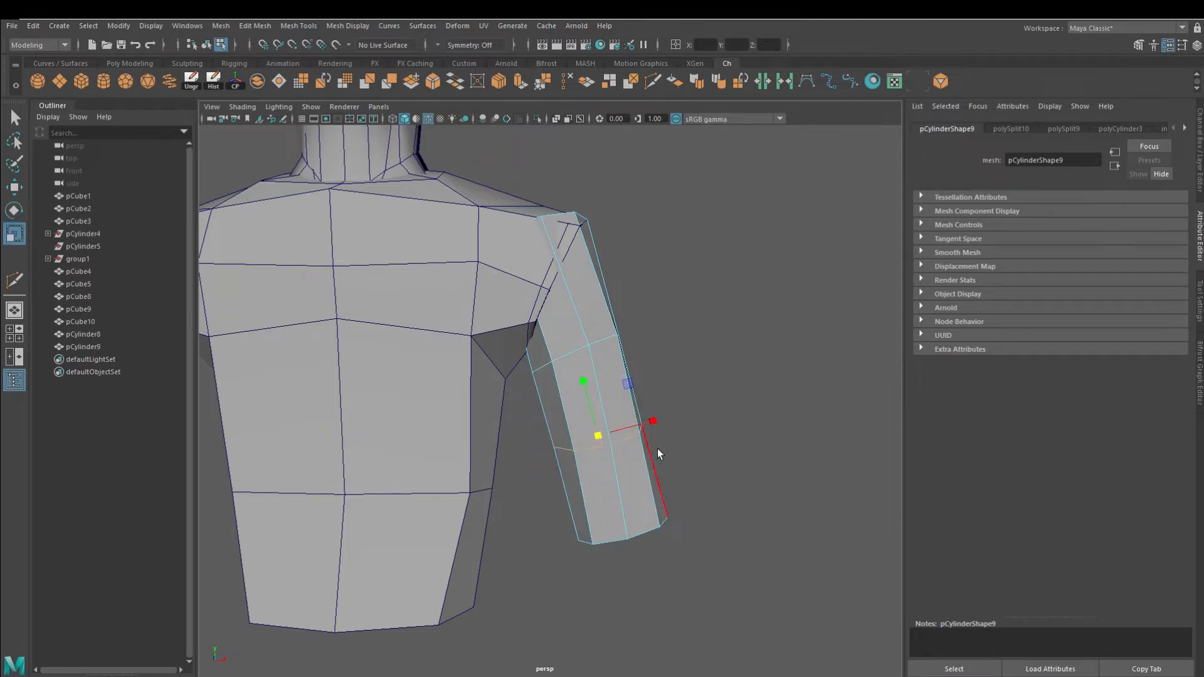
pyautogui.keyDown('alt'); pyautogui.moveTo(599, 522); pyautogui.dragTo(531, 349); pyautogui.keyUp('alt')
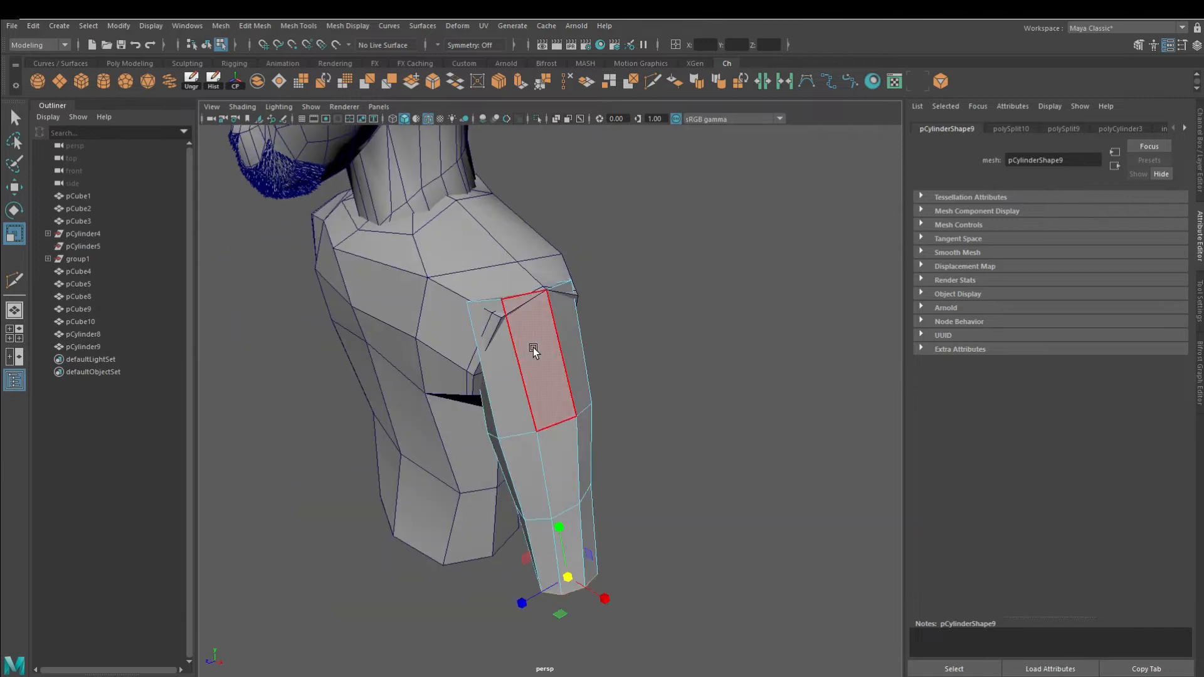
# Snap the arm's top vertices onto the matching vertices around the torso's shoulder opening
pyautogui.doubleClick(504, 308)
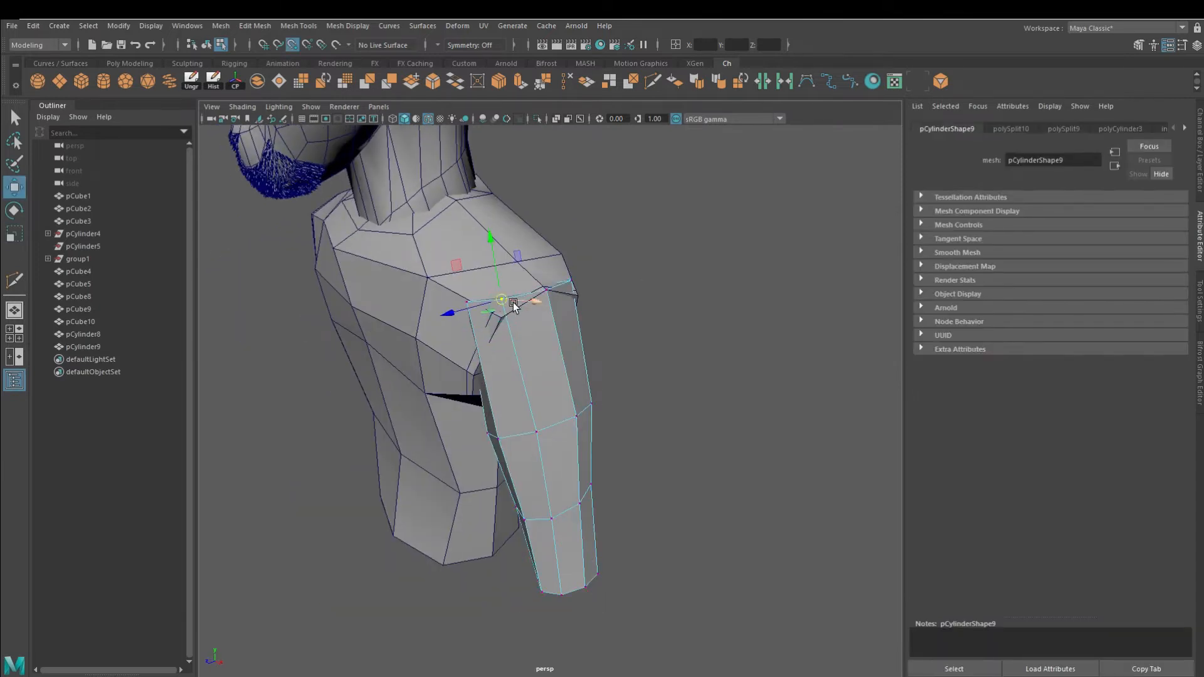
pyautogui.click(576, 288)
pyautogui.keyDown('alt'); pyautogui.moveTo(688, 375); pyautogui.dragTo(518, 351); pyautogui.keyUp('alt')
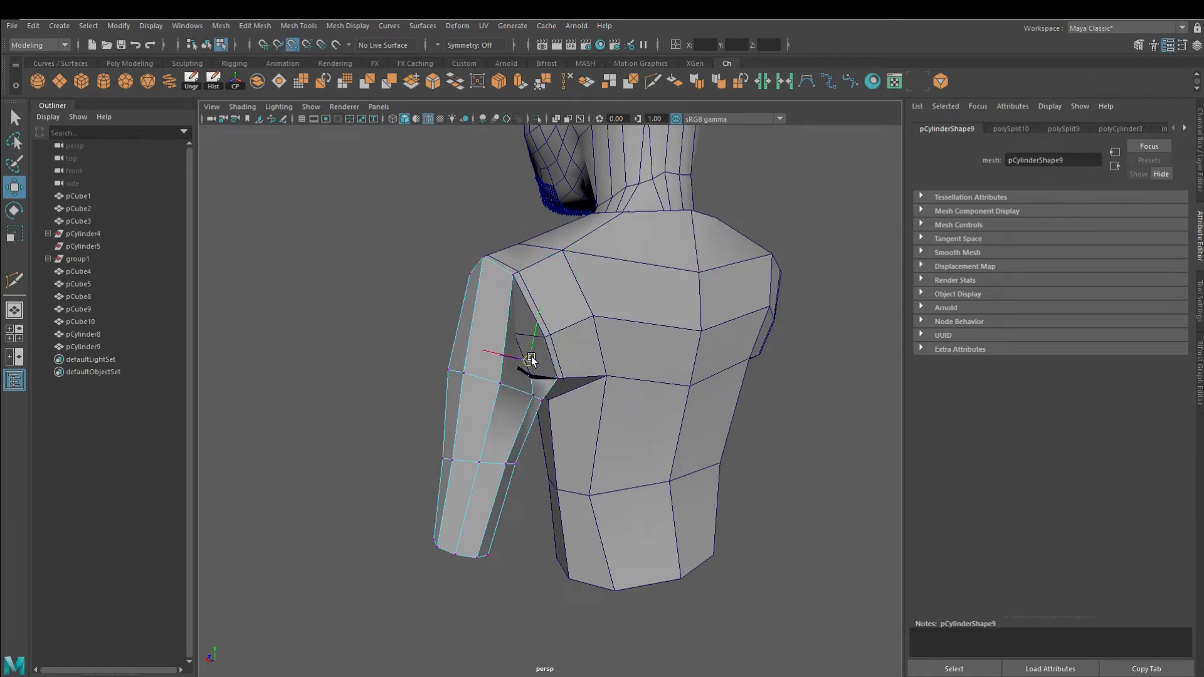
pyautogui.keyDown('alt'); pyautogui.moveTo(497, 457); pyautogui.dragTo(680, 514); pyautogui.keyUp('alt')
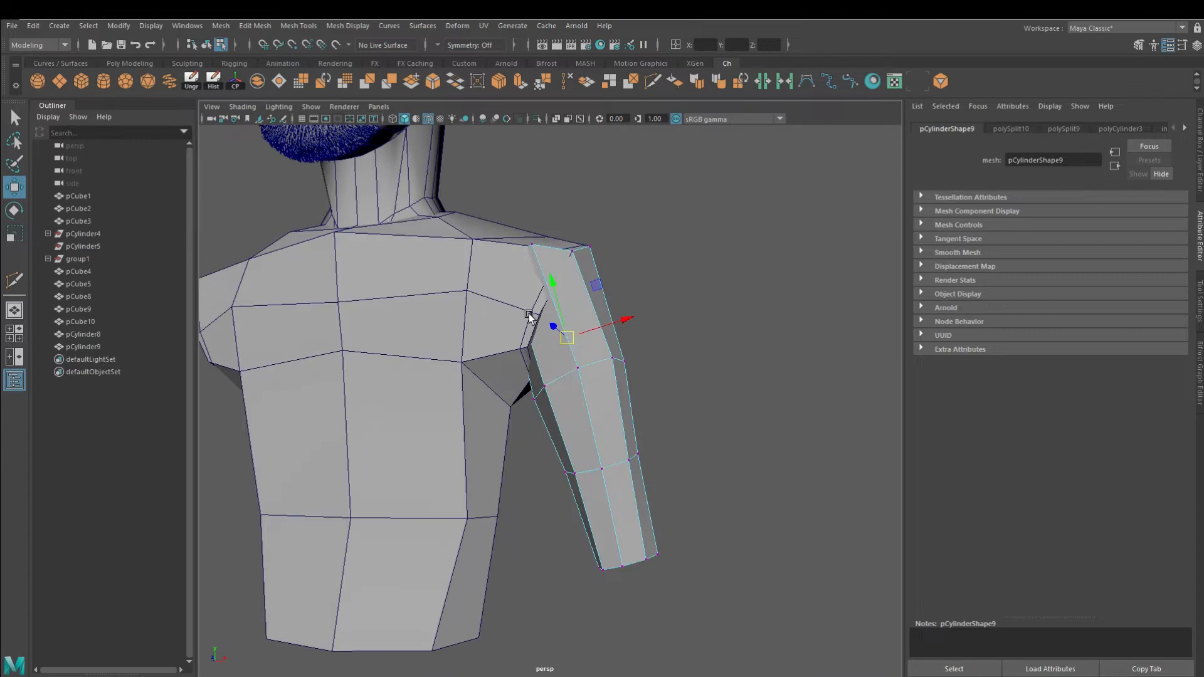
pyautogui.moveTo(514, 273); pyautogui.dragTo(545, 330)
pyautogui.press('v')
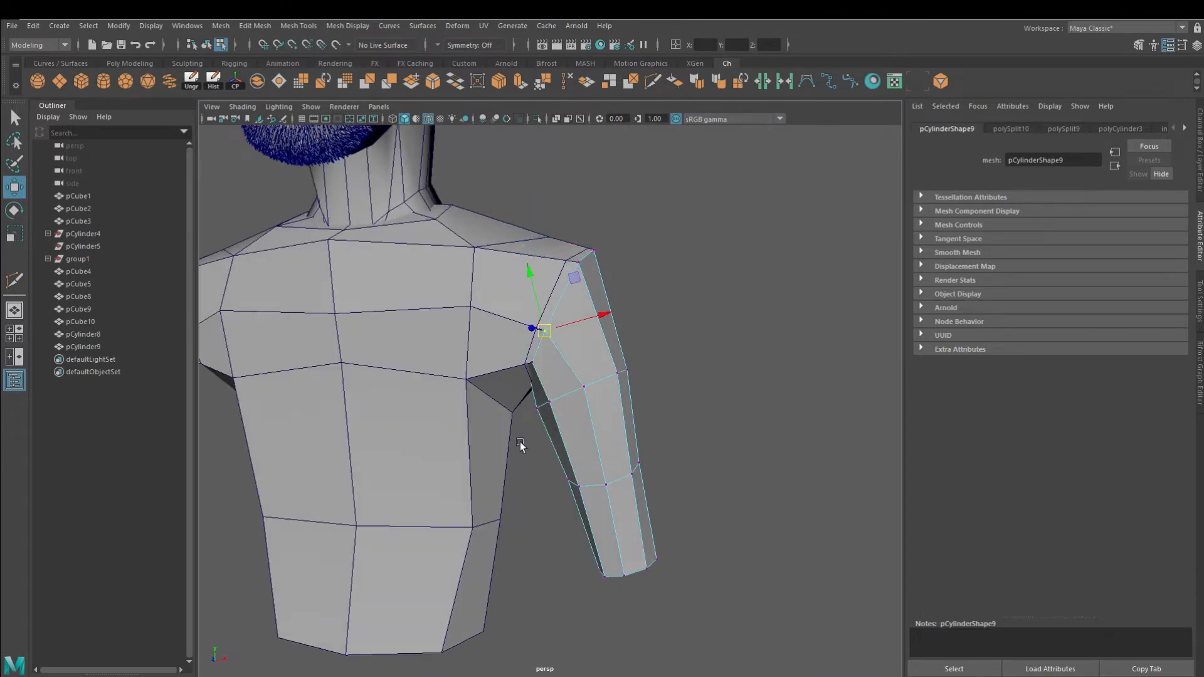
# Snap the arm's inner top vertex onto the matching torso vertex at the armpit to close the gap
pyautogui.keyDown('alt'); pyautogui.moveTo(535, 439); pyautogui.dragTo(543, 345); pyautogui.keyUp('alt')
pyautogui.click(520, 335)
pyautogui.moveTo(521, 348); pyautogui.dragTo(567, 326, button='right')
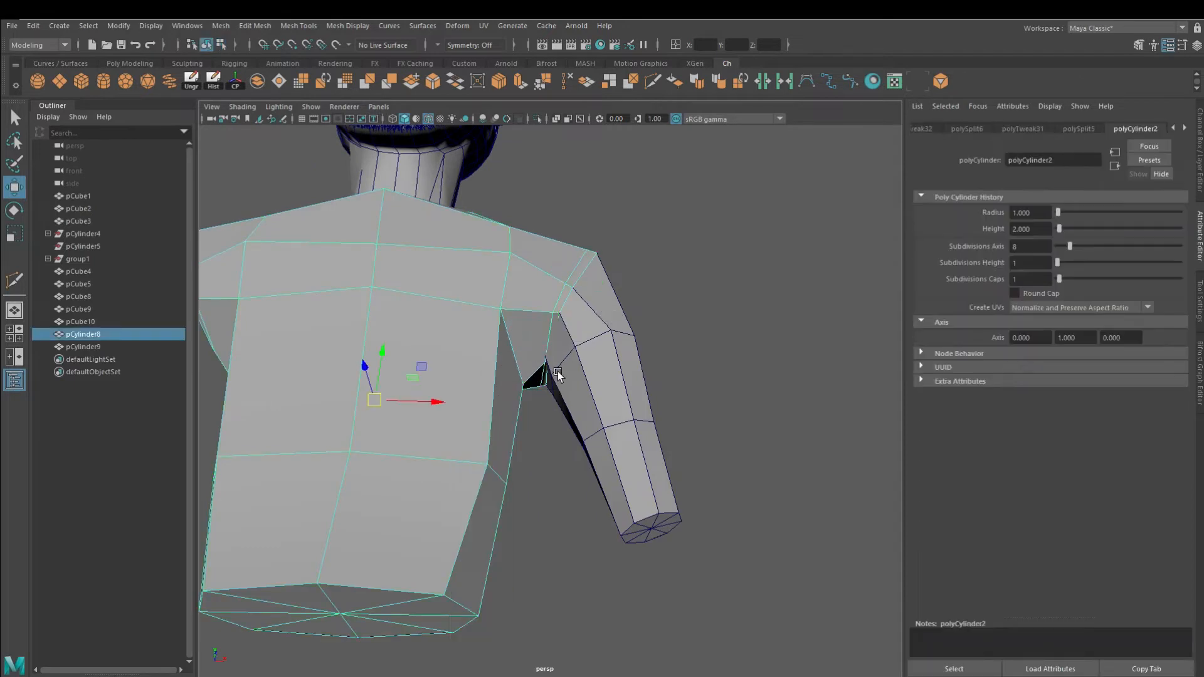
pyautogui.click(612, 365)
pyautogui.moveTo(612, 366); pyautogui.dragTo(547, 339, button='right')
pyautogui.click(556, 119)
pyautogui.click(524, 291)
pyautogui.keyDown('alt'); pyautogui.moveTo(527, 282); pyautogui.dragTo(572, 219); pyautogui.keyUp('alt')
pyautogui.click(557, 119)
pyautogui.press('v')
pyautogui.moveTo(505, 251); pyautogui.dragTo(544, 385)
# Insert an edge loop around the arm just above the wrist end
pyautogui.keyDown('alt'); pyautogui.moveTo(649, 407); pyautogui.dragTo(568, 290); pyautogui.keyUp('alt')
pyautogui.moveTo(568, 290); pyautogui.dragTo(602, 266, button='right')
pyautogui.click(618, 276)
pyautogui.keyDown('alt'); pyautogui.moveTo(602, 289); pyautogui.dragTo(611, 439); pyautogui.keyUp('alt')
pyautogui.click(601, 315)
pyautogui.click(652, 81)
pyautogui.scroll(4, 610, 438)
pyautogui.click(611, 512)
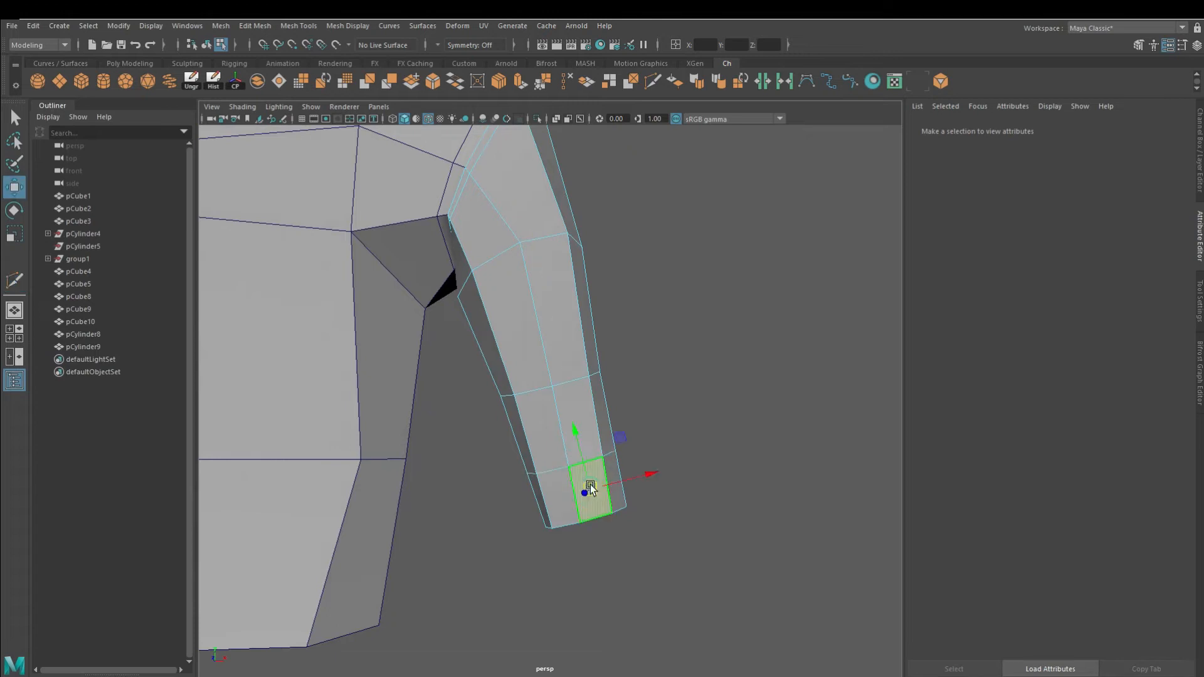
# Extrude the ring of faces around the wrist outward to form a raised sleeve cuff
pyautogui.doubleClick(590, 484)
pyautogui.click(519, 89)
pyautogui.moveTo(630, 486)
pyautogui.keyDown('alt'); pyautogui.mouseDown()
pyautogui.moveTo(567, 489)
pyautogui.moveTo(629, 478)
pyautogui.mouseUp(); pyautogui.keyUp('alt')
pyautogui.moveTo(588, 519); pyautogui.dragTo(593, 526)
pyautogui.keyDown('alt'); pyautogui.moveTo(618, 482); pyautogui.dragTo(648, 524); pyautogui.keyUp('alt')
pyautogui.keyDown('alt'); pyautogui.moveTo(649, 525); pyautogui.dragTo(629, 476); pyautogui.keyUp('alt')
pyautogui.moveTo(636, 464); pyautogui.dragTo(632, 474)
pyautogui.keyDown('alt'); pyautogui.moveTo(714, 469); pyautogui.dragTo(727, 460); pyautogui.keyUp('alt')
pyautogui.click(727, 461)
pyautogui.click(581, 476)
pyautogui.keyDown('shift'); pyautogui.doubleClick(533, 486); pyautogui.keyUp('shift')
pyautogui.click(499, 80)
pyautogui.press('w')
pyautogui.moveTo(581, 336); pyautogui.dragTo(550, 269, button='right')
pyautogui.press('e')
pyautogui.moveTo(588, 469)
pyautogui.mouseDown()
pyautogui.moveTo(616, 502)
pyautogui.moveTo(547, 503)
pyautogui.moveTo(657, 461)
pyautogui.moveTo(634, 484)
pyautogui.moveTo(599, 385)
pyautogui.moveTo(631, 457)
pyautogui.moveTo(630, 521)
pyautogui.moveTo(572, 335)
pyautogui.mouseUp()
pyautogui.hotkey('ctrl', 'z')
pyautogui.hotkey('ctrl', 'z')
# Extrude the arm's end cap faces inward to recess the sleeve opening inside the cuff
pyautogui.press('r')
pyautogui.moveTo(572, 335); pyautogui.dragTo(542, 358, button='right')
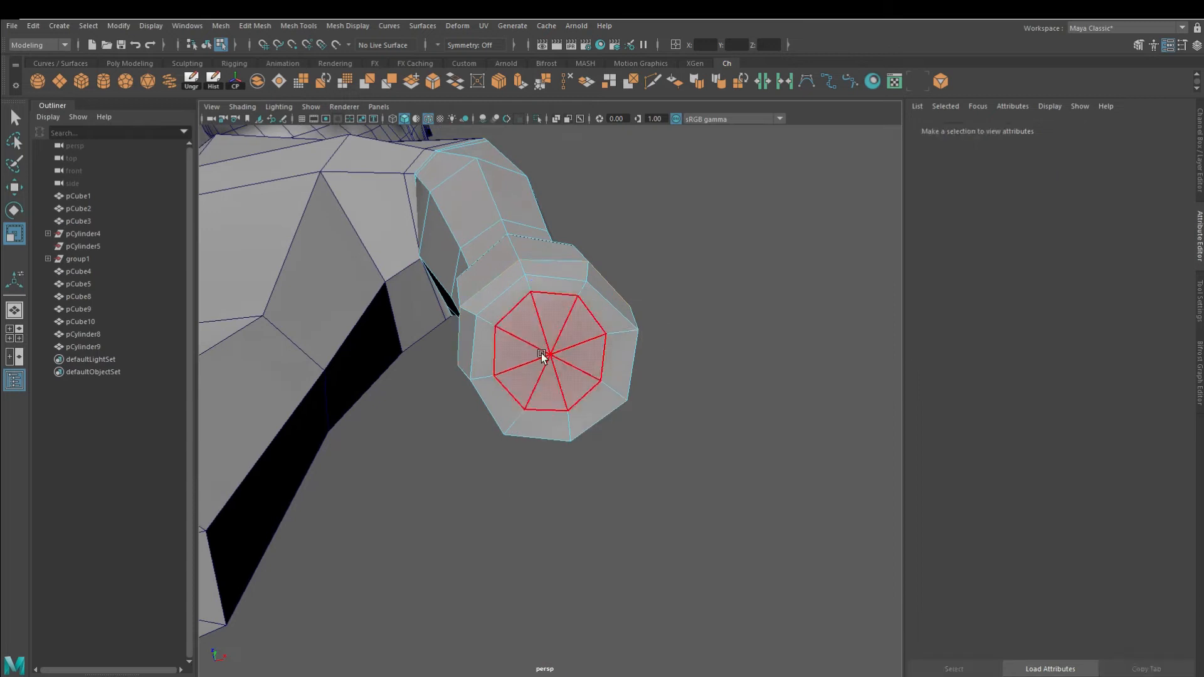
pyautogui.click(543, 357)
pyautogui.keyDown('alt'); pyautogui.moveTo(544, 358); pyautogui.dragTo(688, 486); pyautogui.keyUp('alt')
pyautogui.click(521, 82)
pyautogui.moveTo(600, 533); pyautogui.dragTo(580, 483)
pyautogui.moveTo(574, 429); pyautogui.dragTo(553, 430)
pyautogui.keyDown('alt'); pyautogui.moveTo(599, 469); pyautogui.dragTo(575, 412); pyautogui.keyUp('alt')
pyautogui.keyDown('alt'); pyautogui.moveTo(575, 414); pyautogui.dragTo(486, 404); pyautogui.keyUp('alt')
pyautogui.moveTo(463, 306); pyautogui.dragTo(545, 214, button='right')
pyautogui.press('q')
pyautogui.click(571, 251)
pyautogui.scroll(-5, 580, 376)
pyautogui.moveTo(589, 430)
pyautogui.keyDown('alt'); pyautogui.mouseDown()
pyautogui.moveTo(650, 434)
pyautogui.moveTo(604, 443)
pyautogui.mouseUp(); pyautogui.keyUp('alt')
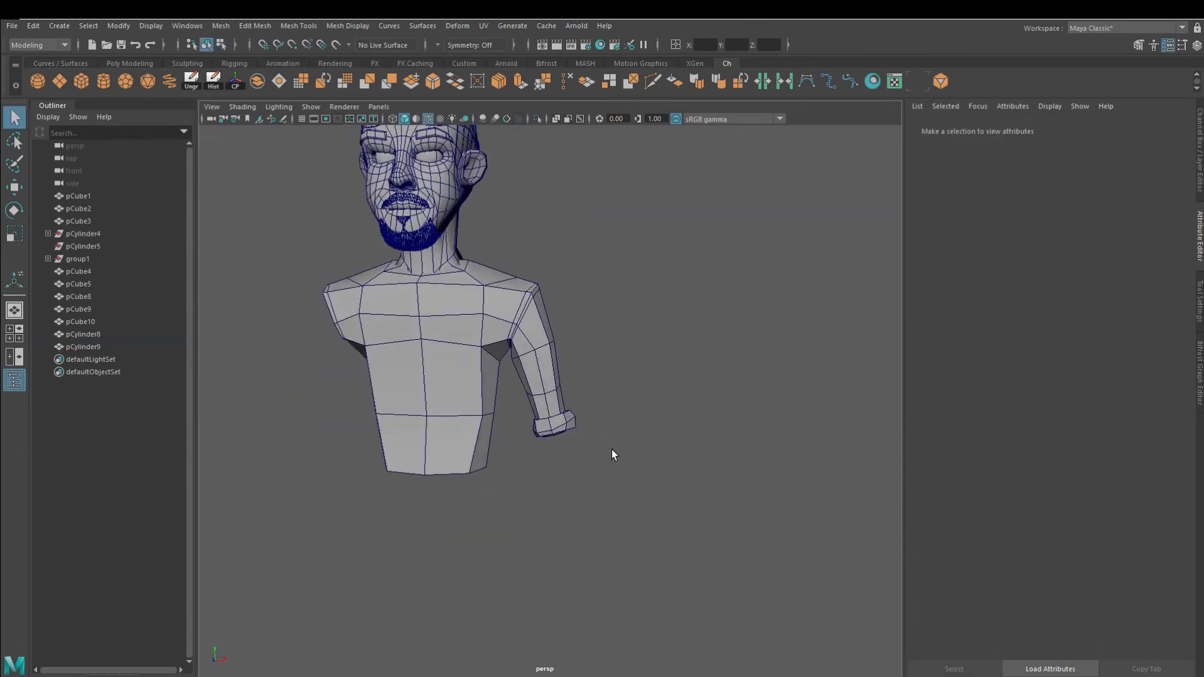
# Select all of the cuff's vertices and reposition the cuff along the forearm
pyautogui.scroll(5, 542, 396)
pyautogui.click(539, 408)
pyautogui.moveTo(538, 426); pyautogui.dragTo(495, 401, button='right')
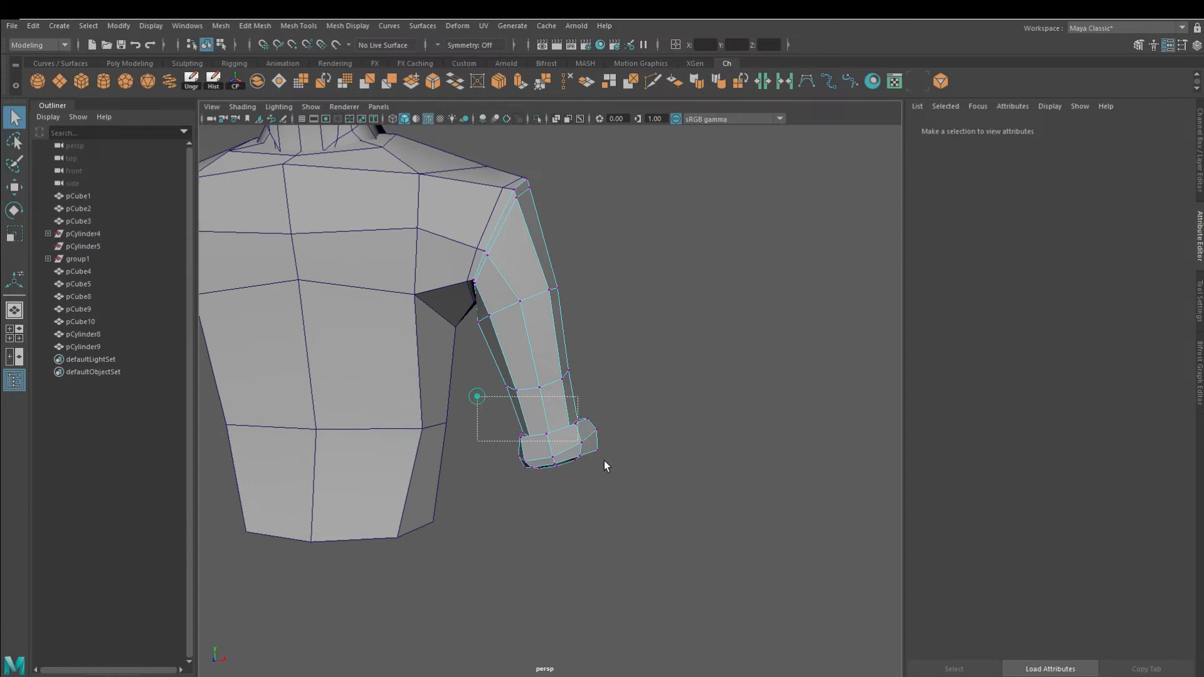
pyautogui.moveTo(502, 402); pyautogui.dragTo(627, 492)
pyautogui.keyDown('alt'); pyautogui.moveTo(564, 429); pyautogui.dragTo(575, 442); pyautogui.keyUp('alt')
pyautogui.press('w')
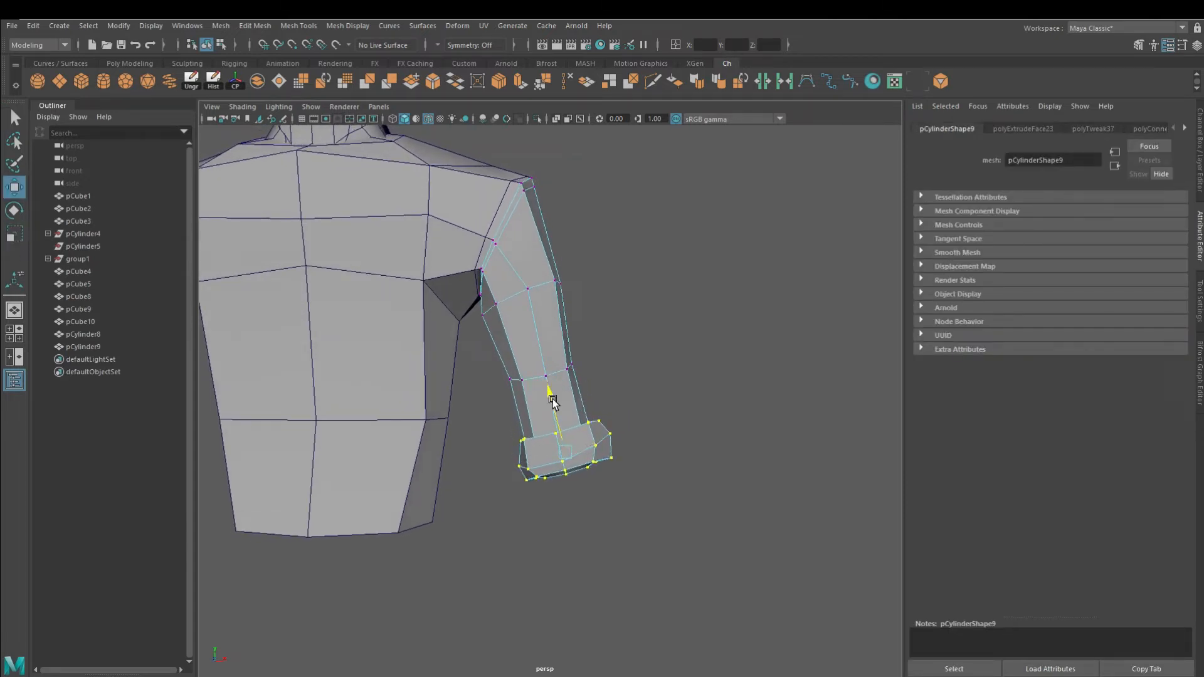
pyautogui.moveTo(552, 398); pyautogui.dragTo(495, 355)
pyautogui.keyDown('alt'); pyautogui.moveTo(574, 320); pyautogui.dragTo(564, 319); pyautogui.keyUp('alt')
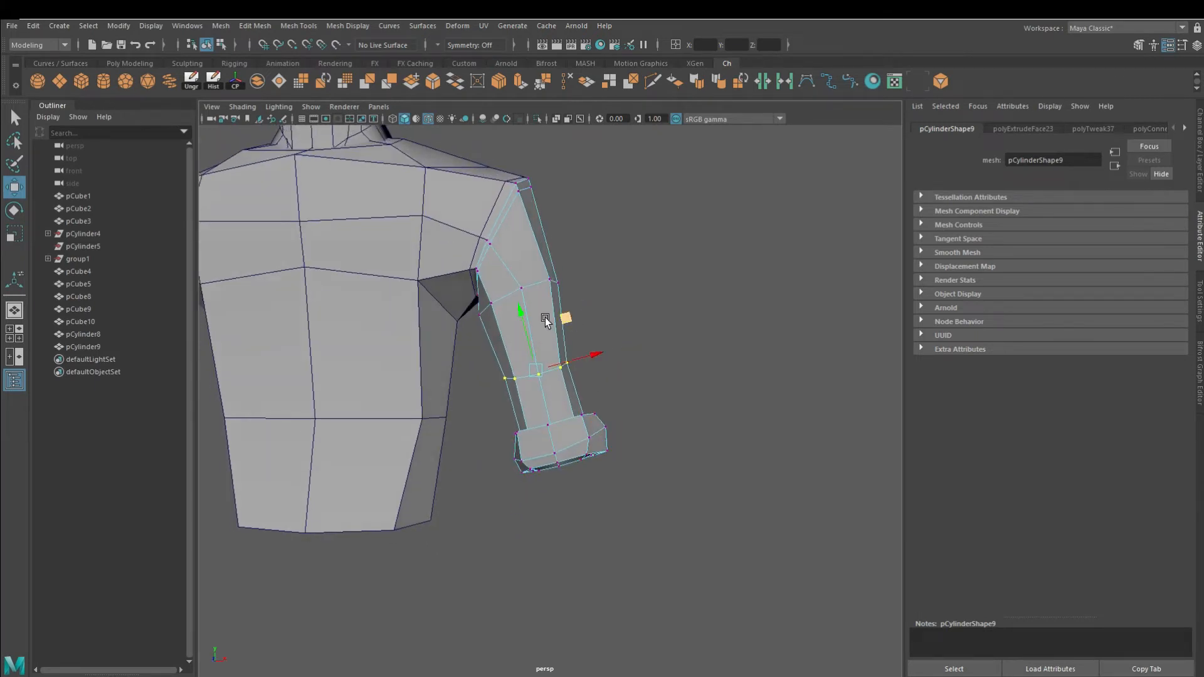
# Rotate the arm's elbow and upper-arm vertex loops to refine the bend of the sleeve
pyautogui.press('e')
pyautogui.moveTo(588, 394); pyautogui.dragTo(575, 375)
pyautogui.moveTo(577, 275); pyautogui.dragTo(469, 324)
pyautogui.press('w')
pyautogui.press('e')
pyautogui.moveTo(531, 350); pyautogui.dragTo(560, 333)
pyautogui.keyDown('alt'); pyautogui.moveTo(563, 335); pyautogui.dragTo(574, 367); pyautogui.keyUp('alt')
pyautogui.moveTo(575, 347); pyautogui.dragTo(624, 348)
pyautogui.click(623, 348)
# Duplicate the finished arm object
pyautogui.scroll(-3, 623, 348)
pyautogui.keyDown('alt'); pyautogui.moveTo(689, 376); pyautogui.dragTo(696, 401); pyautogui.keyUp('alt')
pyautogui.click(566, 409)
pyautogui.press('w')
pyautogui.keyDown('alt'); pyautogui.moveTo(609, 375); pyautogui.dragTo(688, 380, button='middle'); pyautogui.keyUp('alt')
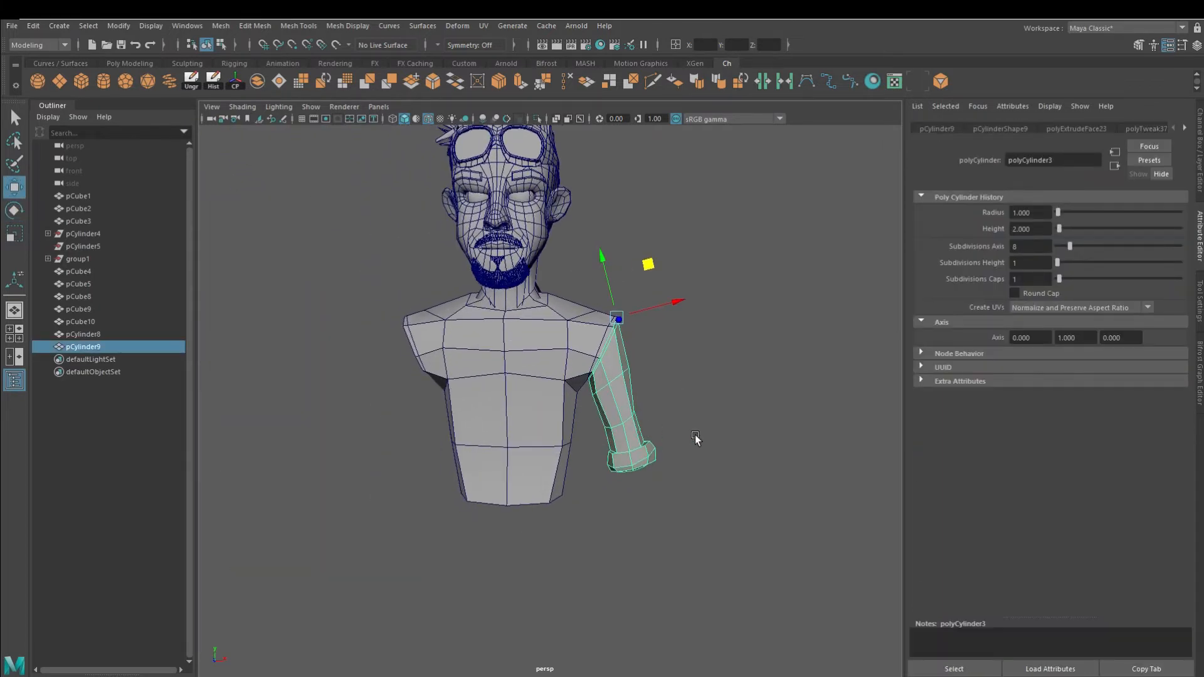
pyautogui.hotkey('ctrl', 'd')
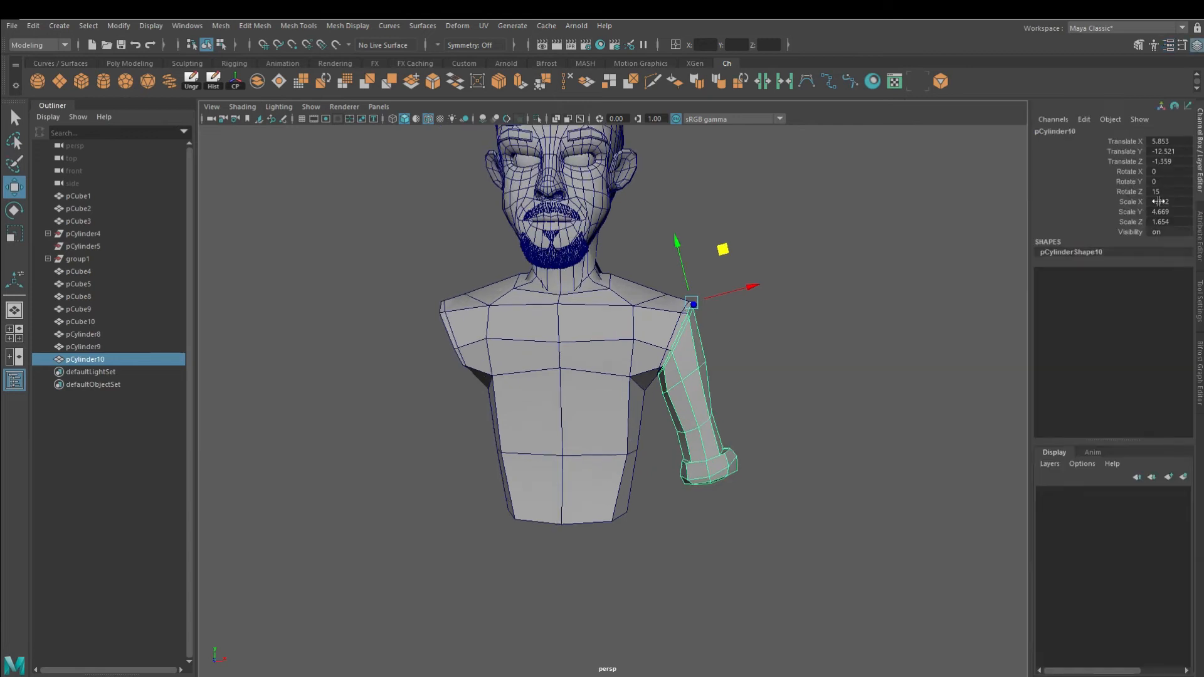
# Move the arm copy to the opposite shoulder and negate its Scale X to mirror it
pyautogui.keyDown('alt'); pyautogui.moveTo(820, 316); pyautogui.dragTo(574, 380); pyautogui.keyUp('alt')
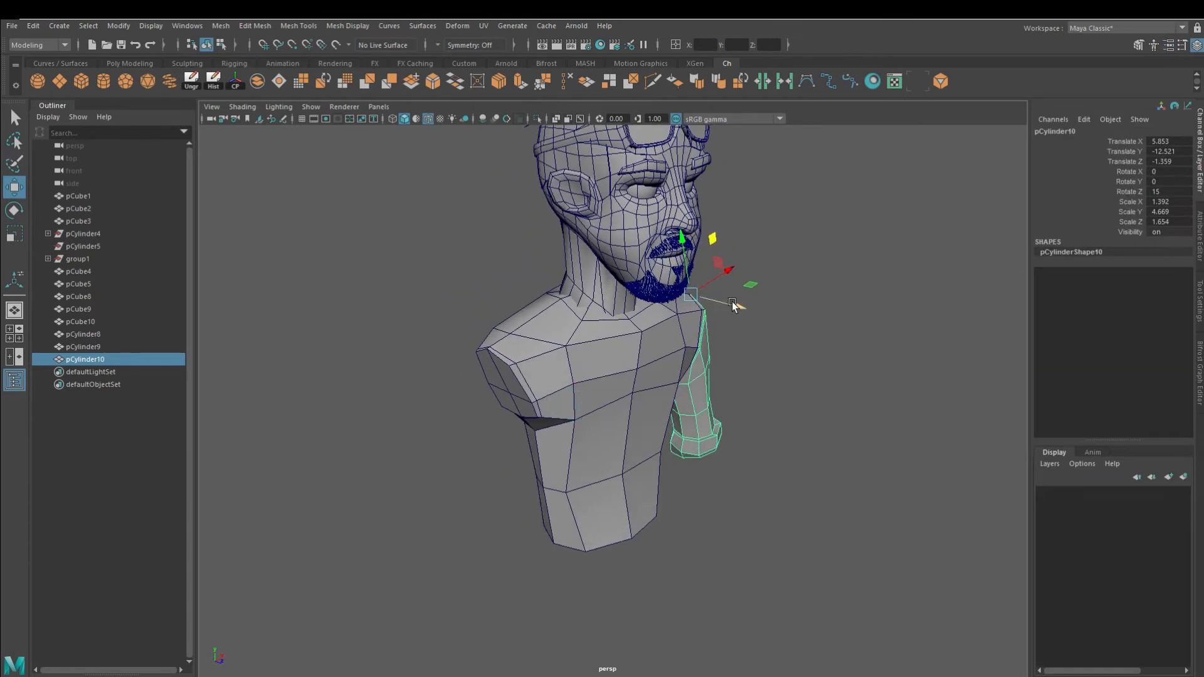
pyautogui.moveTo(679, 299); pyautogui.dragTo(484, 352)
pyautogui.keyDown('alt'); pyautogui.moveTo(666, 405); pyautogui.dragTo(582, 389); pyautogui.keyUp('alt')
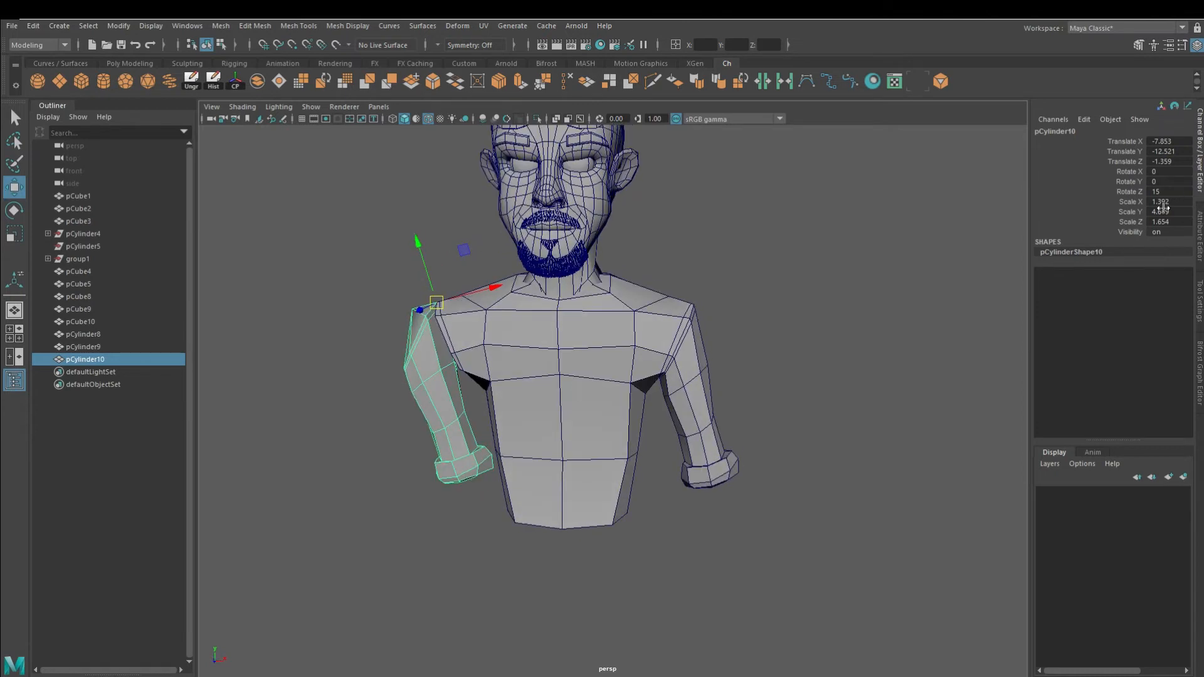
pyautogui.write('-')
pyautogui.press('Return')
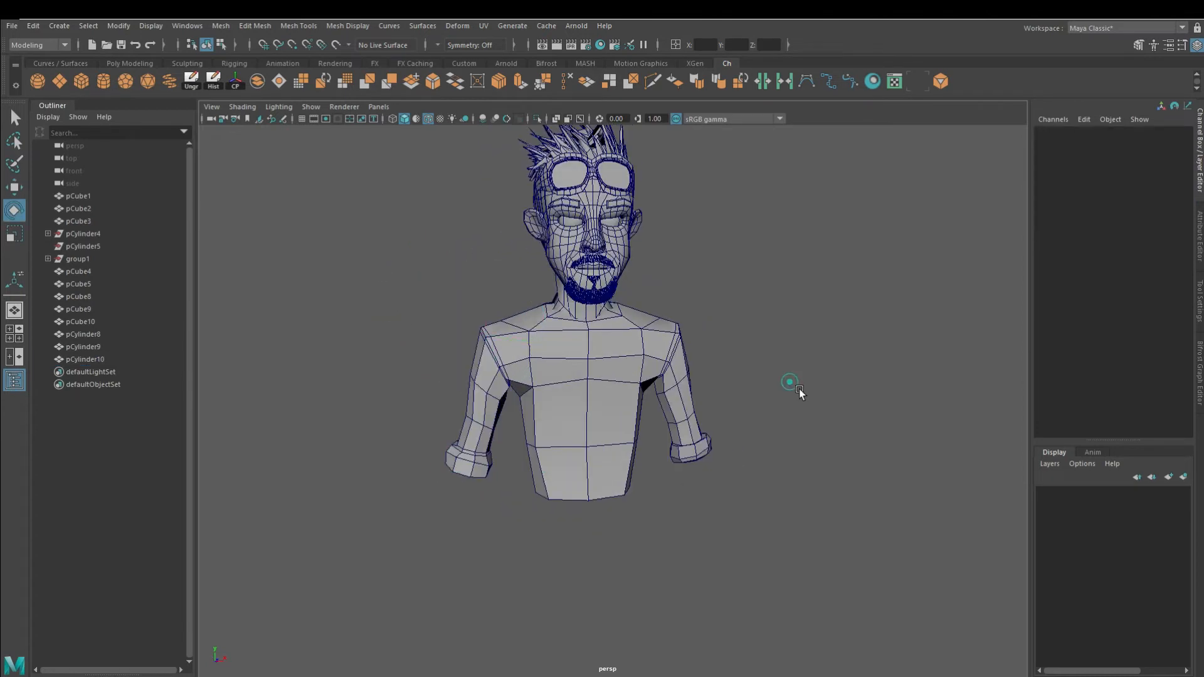
# Adjust the depth of the vertices along the chest's centre line
pyautogui.keyDown('alt'); pyautogui.moveTo(799, 389); pyautogui.dragTo(784, 395); pyautogui.keyUp('alt')
pyautogui.keyDown('alt'); pyautogui.moveTo(784, 395); pyautogui.dragTo(725, 376, button='right'); pyautogui.keyUp('alt')
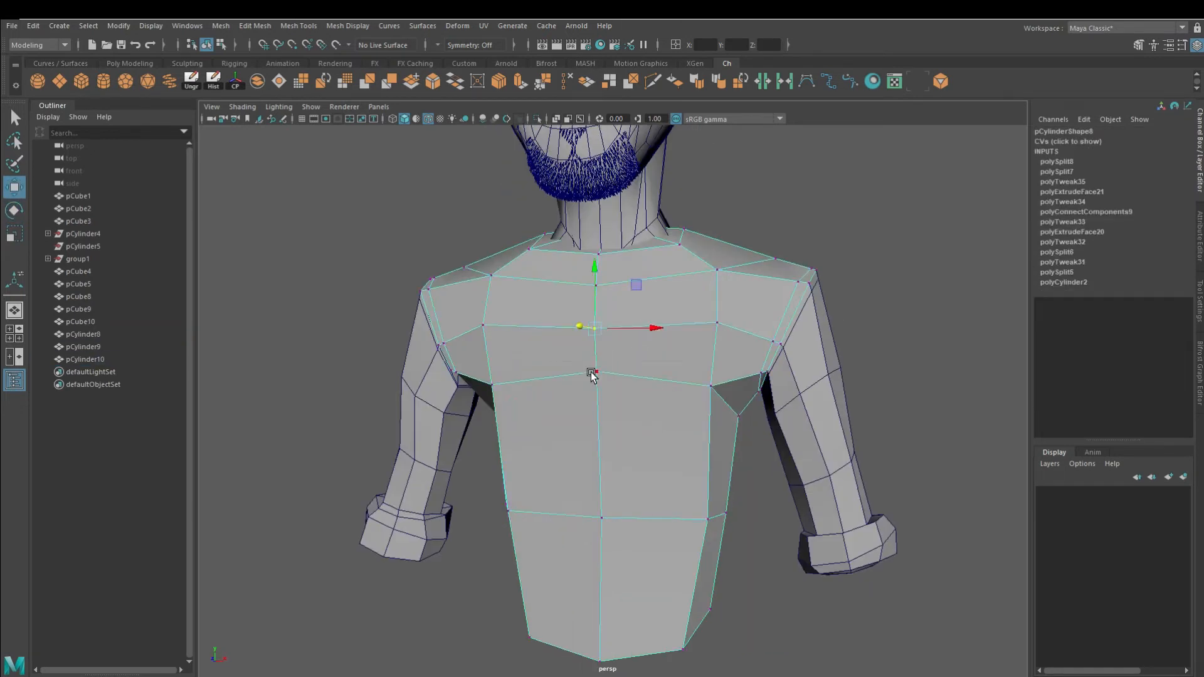
pyautogui.click(596, 415)
pyautogui.keyDown('alt'); pyautogui.moveTo(778, 321); pyautogui.dragTo(753, 314); pyautogui.keyUp('alt')
pyautogui.keyDown('alt'); pyautogui.moveTo(680, 313); pyautogui.dragTo(696, 487, button='middle'); pyautogui.keyUp('alt')
pyautogui.keyDown('alt'); pyautogui.moveTo(696, 487); pyautogui.dragTo(680, 481); pyautogui.keyUp('alt')
# Isolate the torso's top cap faces under the neck and delete them to open the neckline
pyautogui.moveTo(677, 336); pyautogui.dragTo(747, 373, button='right')
pyautogui.click(627, 420)
pyautogui.click(537, 118)
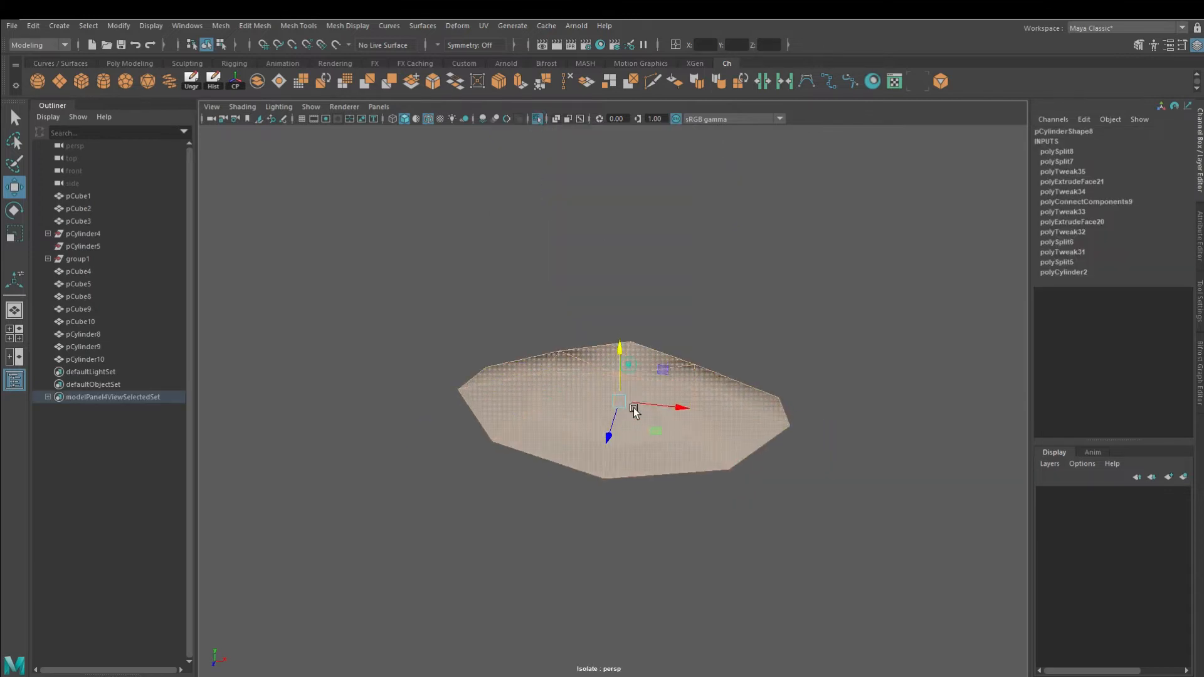
pyautogui.press('Delete')
pyautogui.click(537, 119)
# Cut a narrow wedge at the front centre of the neckline and delete its faces to leave a V-shaped notch
pyautogui.keyDown('alt'); pyautogui.moveTo(627, 533); pyautogui.dragTo(607, 410); pyautogui.keyUp('alt')
pyautogui.moveTo(605, 410); pyautogui.dragTo(560, 402, button='right')
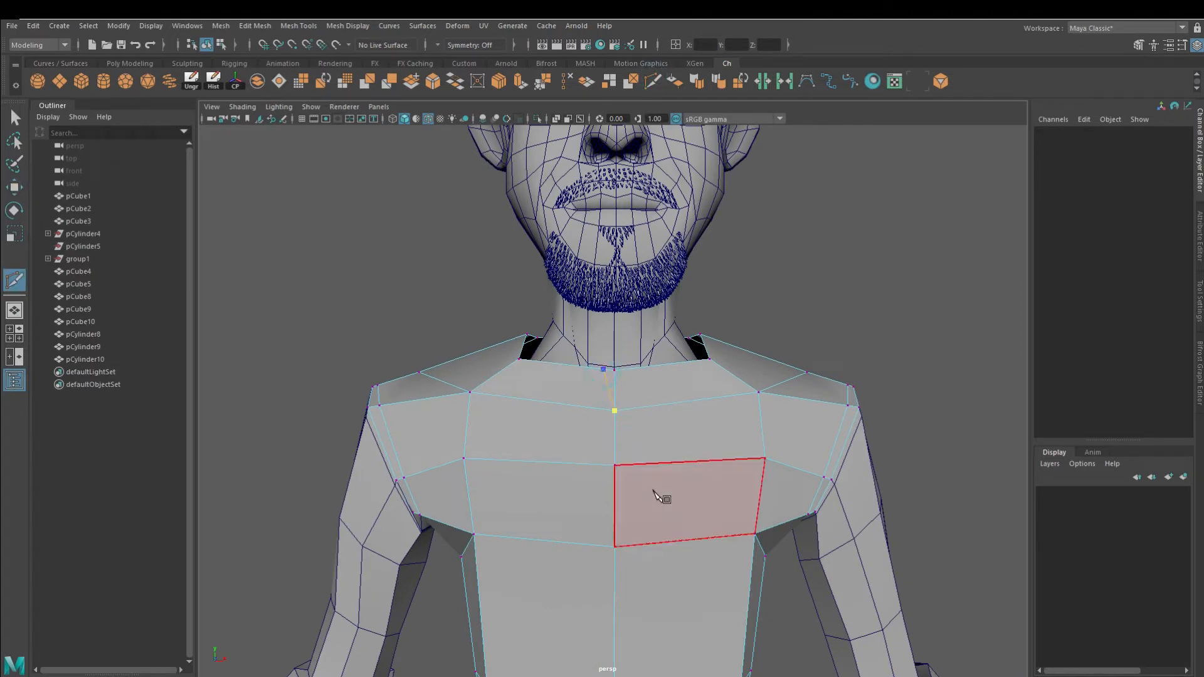
pyautogui.moveTo(584, 414); pyautogui.dragTo(583, 374, button='right')
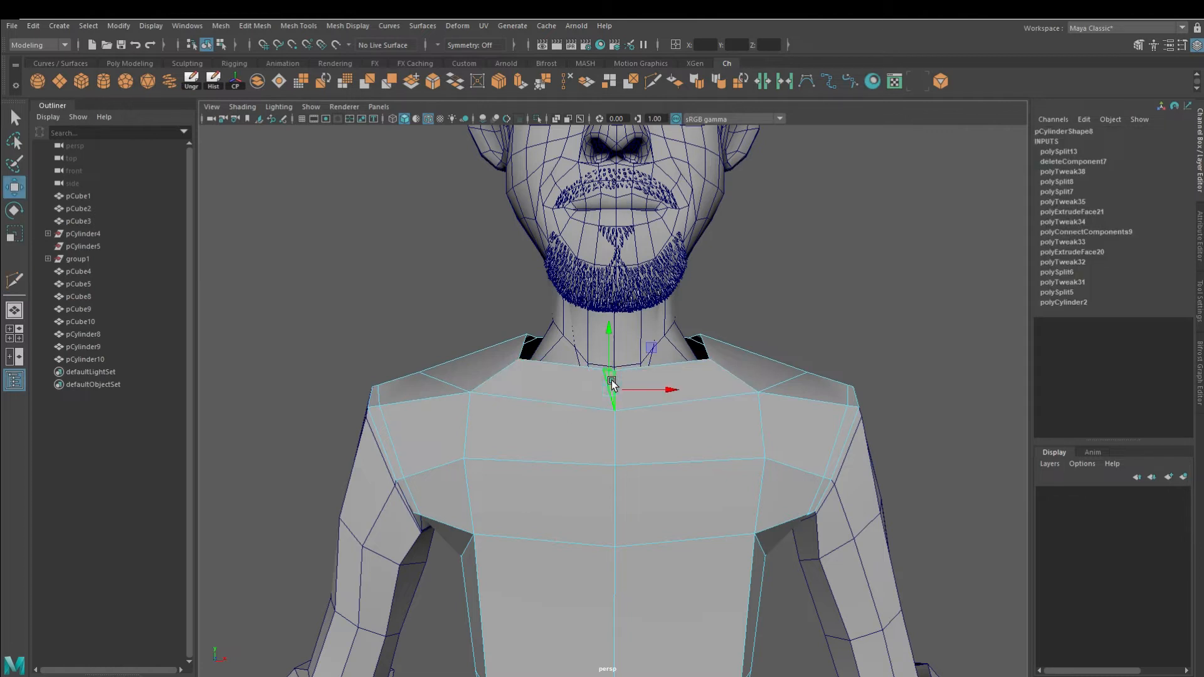
pyautogui.scroll(-4, 658, 448)
pyautogui.keyDown('alt'); pyautogui.moveTo(661, 473); pyautogui.dragTo(630, 475); pyautogui.keyUp('alt')
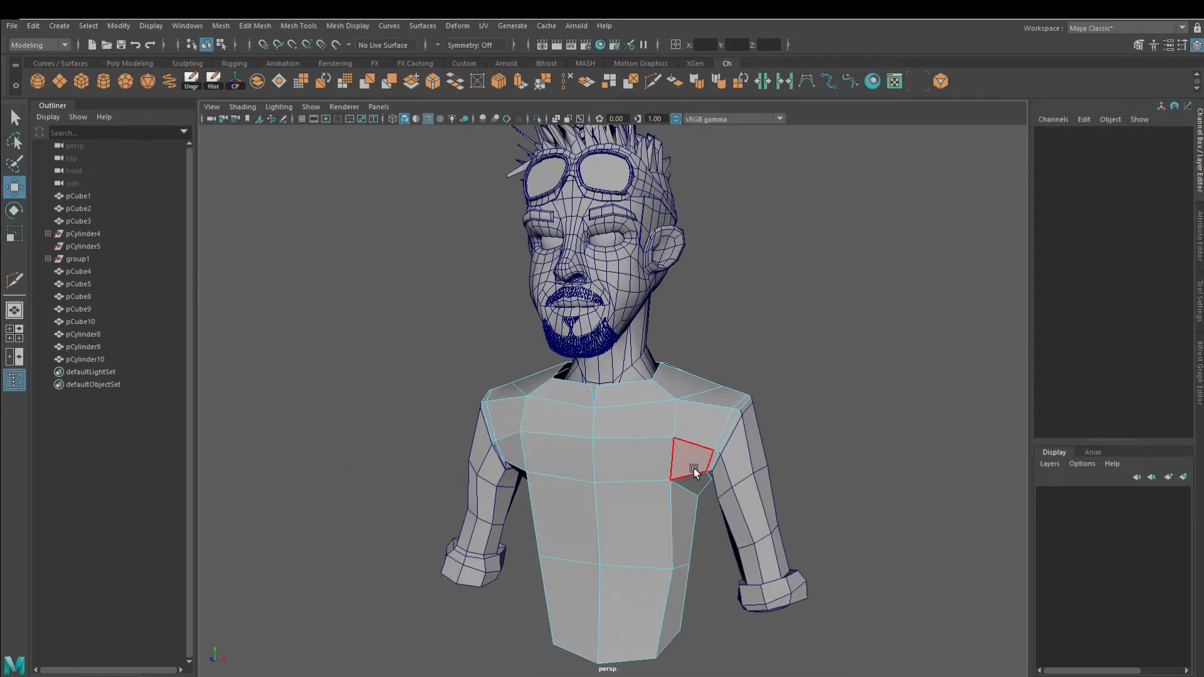
# Move the notch and upper chest vertices to widen the V-neck and lower the chest's centre line
pyautogui.scroll(4, 607, 393)
pyautogui.moveTo(656, 332)
pyautogui.mouseDown()
pyautogui.moveTo(680, 333)
pyautogui.moveTo(652, 339)
pyautogui.mouseUp()
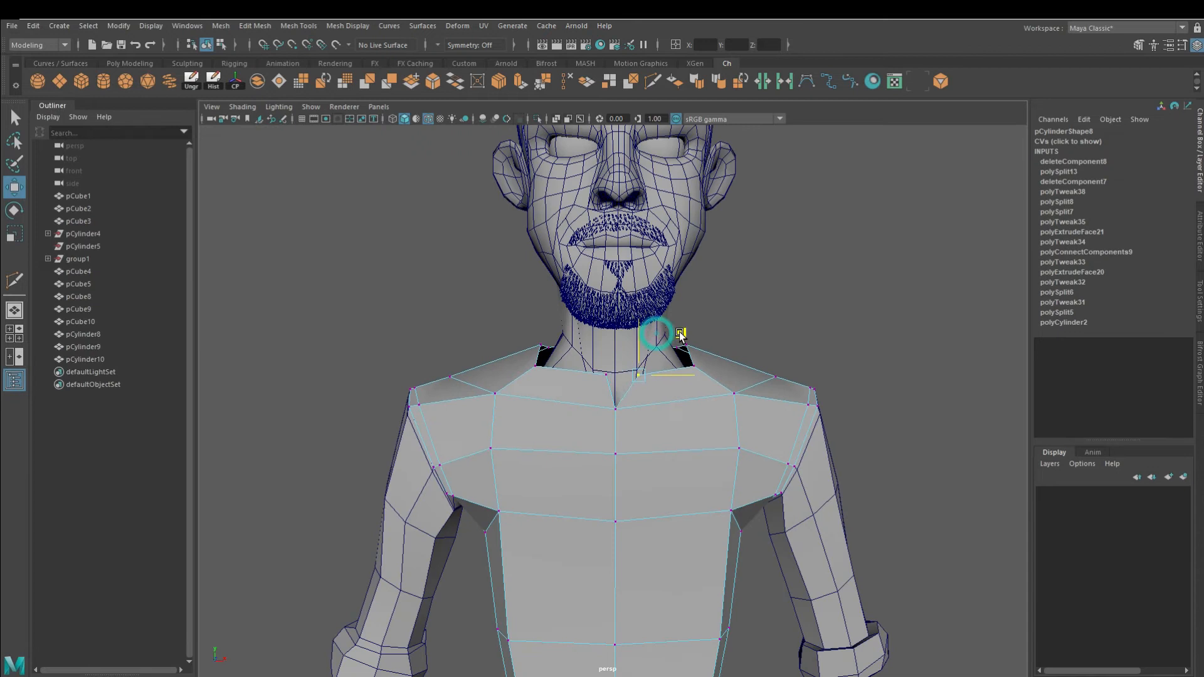
pyautogui.click(601, 353)
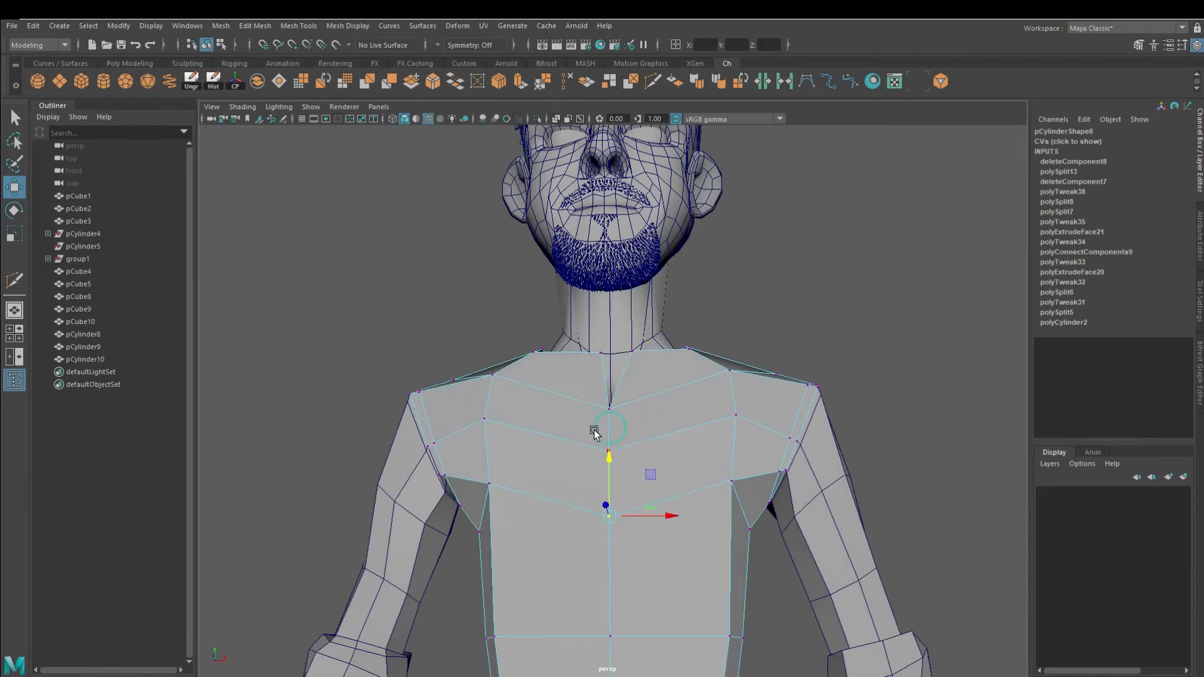
pyautogui.keyDown('alt'); pyautogui.moveTo(602, 457); pyautogui.dragTo(625, 464); pyautogui.keyUp('alt')
pyautogui.click(527, 434)
pyautogui.keyDown('alt'); pyautogui.moveTo(514, 409); pyautogui.dragTo(525, 461); pyautogui.keyUp('alt')
pyautogui.click(602, 403)
pyautogui.keyDown('alt'); pyautogui.moveTo(619, 424); pyautogui.dragTo(620, 443); pyautogui.keyUp('alt')
pyautogui.moveTo(640, 426); pyautogui.dragTo(697, 433)
pyautogui.click(639, 408)
# Select the neckline's border edges, then scale and rotate them to fit around the neck
pyautogui.keyDown('alt'); pyautogui.moveTo(546, 436); pyautogui.dragTo(652, 407); pyautogui.keyUp('alt')
pyautogui.moveTo(672, 336); pyautogui.dragTo(672, 302, button='right')
pyautogui.doubleClick(555, 461)
pyautogui.click(19, 242)
pyautogui.keyDown('alt'); pyautogui.moveTo(652, 433); pyautogui.dragTo(482, 411); pyautogui.keyUp('alt')
pyautogui.press('e')
pyautogui.moveTo(566, 359); pyautogui.dragTo(553, 392)
pyautogui.keyDown('alt'); pyautogui.moveTo(555, 392); pyautogui.dragTo(639, 400); pyautogui.keyUp('alt')
pyautogui.press('w')
# Extrude the neckline's border edges upward to form a standing collar
pyautogui.click(524, 81)
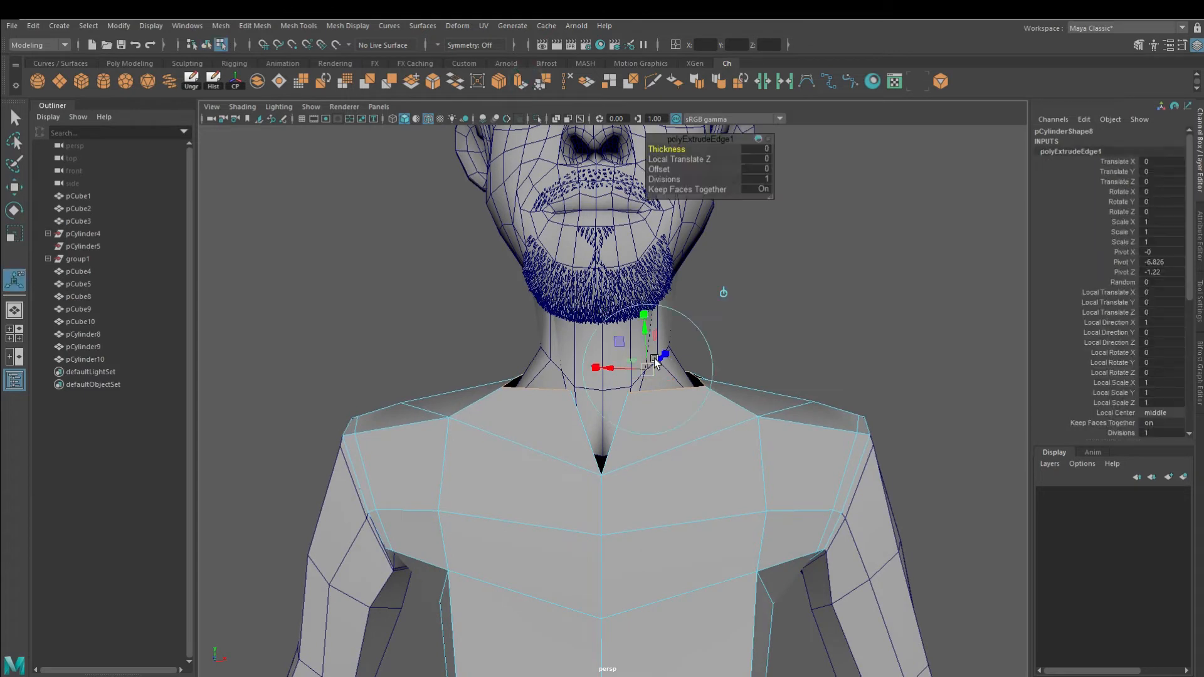
pyautogui.moveTo(668, 334)
pyautogui.keyDown('alt'); pyautogui.mouseDown()
pyautogui.moveTo(570, 344)
pyautogui.moveTo(646, 333)
pyautogui.mouseUp(); pyautogui.keyUp('alt')
pyautogui.scroll(-2, 627, 323)
pyautogui.keyDown('alt'); pyautogui.moveTo(562, 301); pyautogui.dragTo(586, 308); pyautogui.keyUp('alt')
pyautogui.keyDown('alt'); pyautogui.moveTo(659, 340); pyautogui.dragTo(592, 422); pyautogui.keyUp('alt')
# Move the collar's front vertices on both sides so the collar opens evenly around the neck
pyautogui.click(595, 419)
pyautogui.moveTo(597, 411); pyautogui.dragTo(525, 327, button='right')
pyautogui.click(598, 371)
pyautogui.keyDown('alt'); pyautogui.moveTo(677, 398); pyautogui.dragTo(648, 393); pyautogui.keyUp('alt')
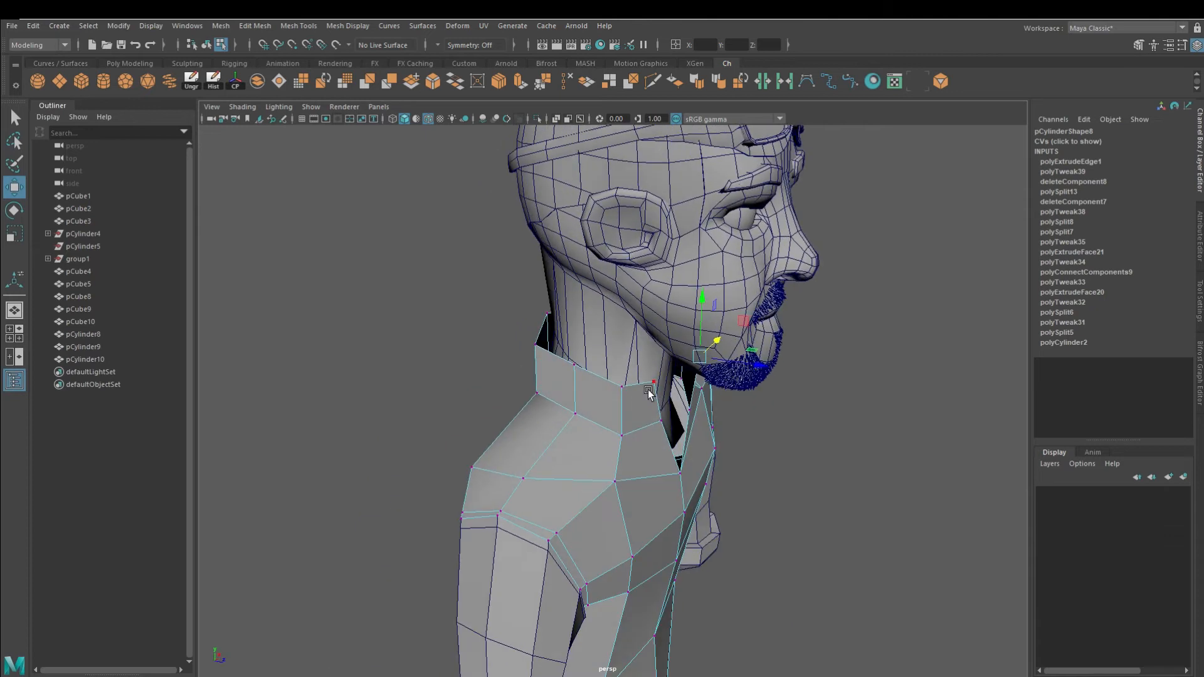
pyautogui.keyDown('alt'); pyautogui.moveTo(721, 404); pyautogui.dragTo(509, 389); pyautogui.keyUp('alt')
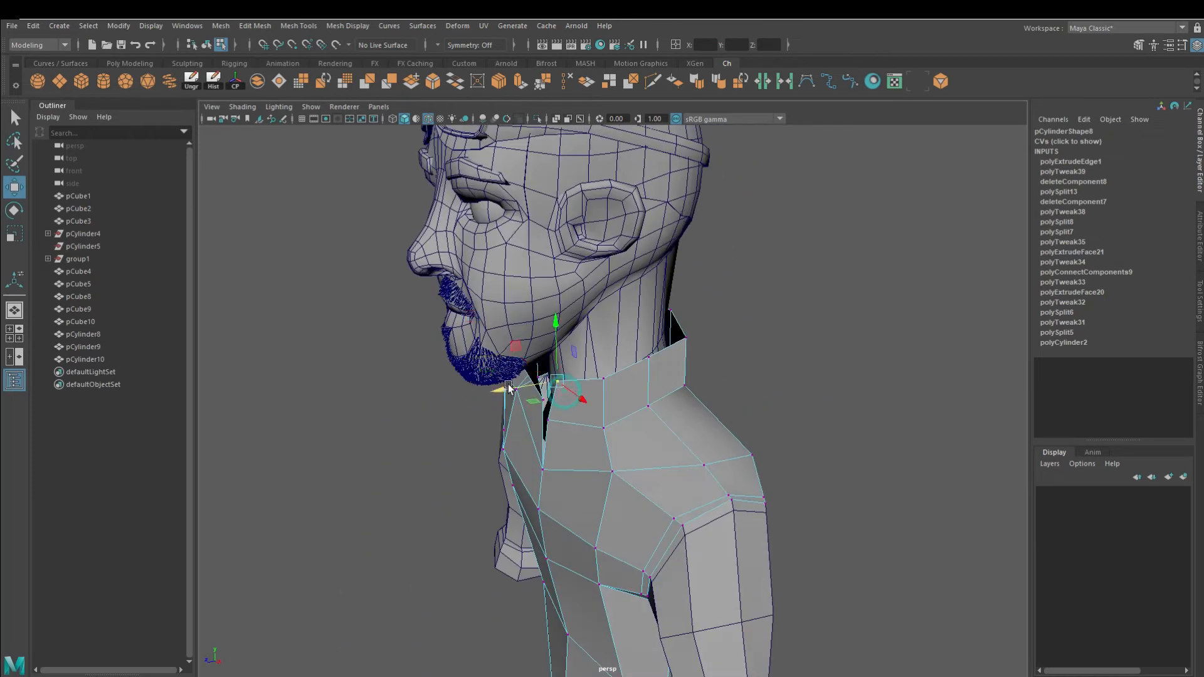
pyautogui.keyDown('alt'); pyautogui.moveTo(637, 368); pyautogui.dragTo(640, 442); pyautogui.keyUp('alt')
pyautogui.keyDown('alt'); pyautogui.moveTo(532, 449); pyautogui.dragTo(678, 410); pyautogui.keyUp('alt')
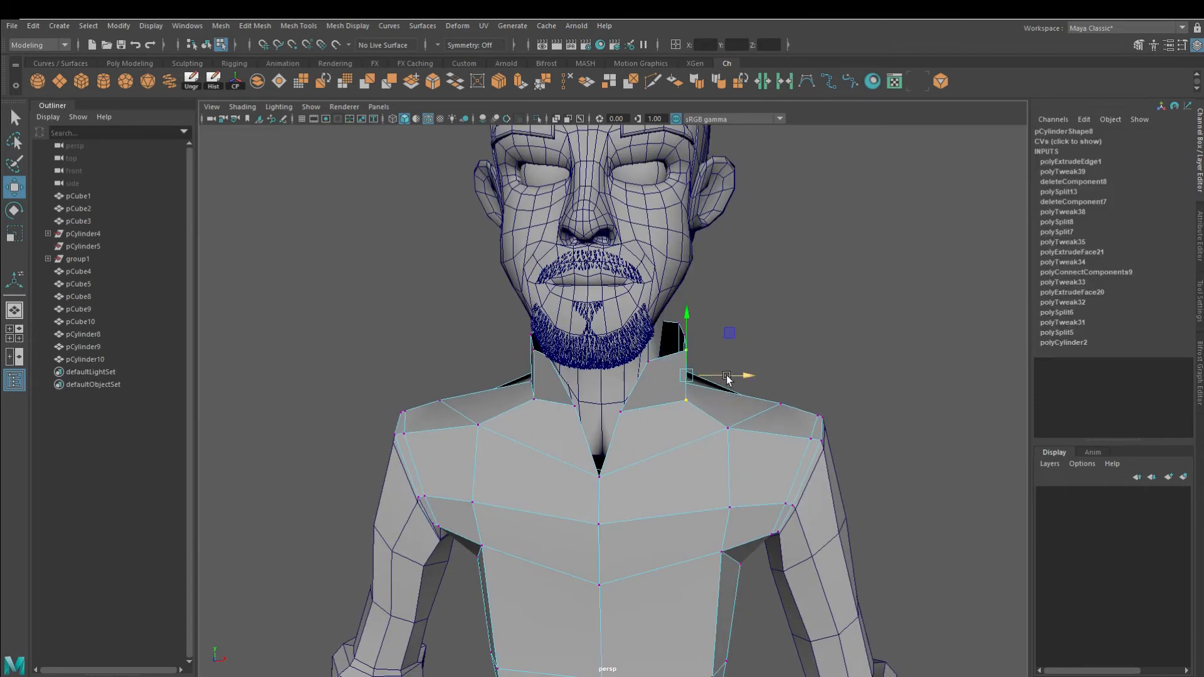
pyautogui.moveTo(727, 377); pyautogui.dragTo(714, 376)
pyautogui.keyDown('alt'); pyautogui.moveTo(587, 390); pyautogui.dragTo(597, 352); pyautogui.keyUp('alt')
pyautogui.click(560, 326)
pyautogui.keyDown('alt'); pyautogui.moveTo(607, 280); pyautogui.dragTo(613, 300); pyautogui.keyUp('alt')
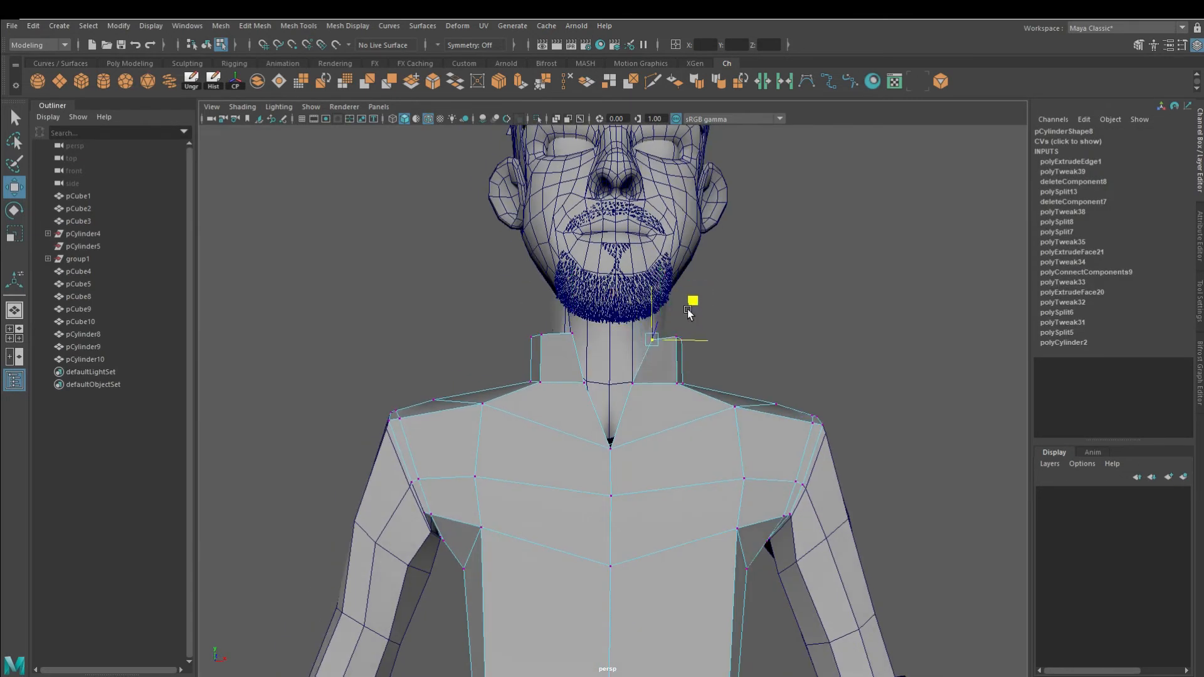
pyautogui.keyDown('alt'); pyautogui.moveTo(533, 349); pyautogui.dragTo(615, 391); pyautogui.keyUp('alt')
# Extrude the collar's top border edges outward with a Local Translate Z of 0.0764
pyautogui.moveTo(668, 392); pyautogui.dragTo(672, 364, button='right')
pyautogui.keyDown('alt'); pyautogui.moveTo(778, 414); pyautogui.dragTo(659, 392); pyautogui.keyUp('alt')
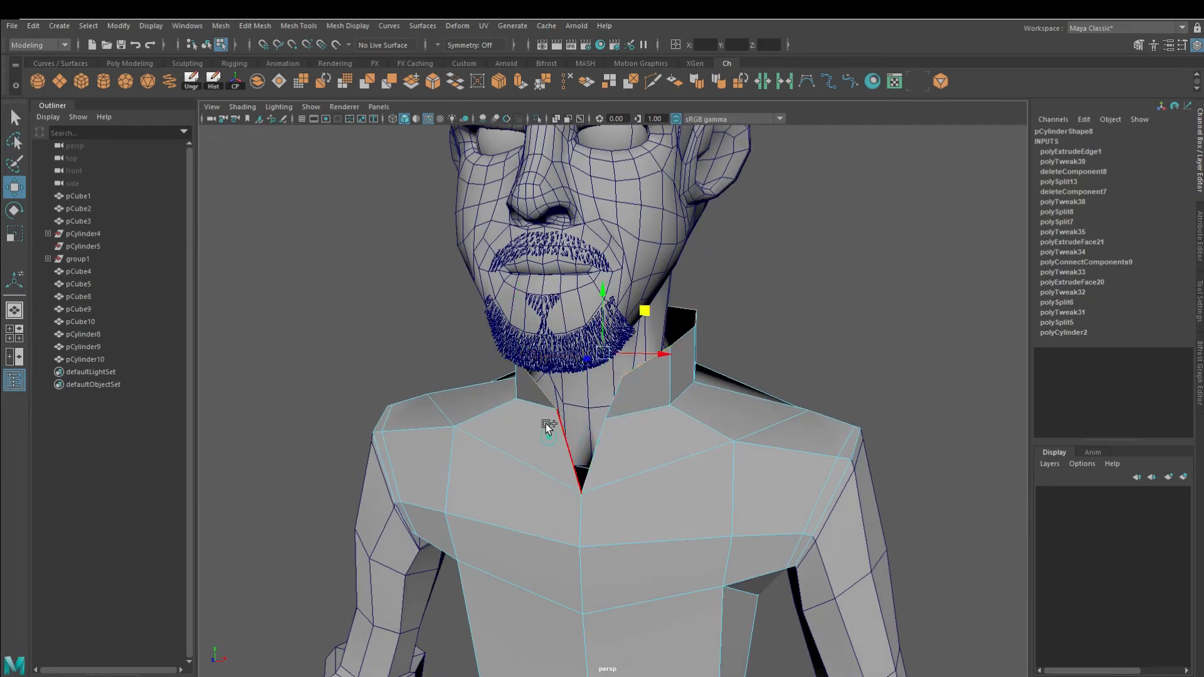
pyautogui.keyDown('alt'); pyautogui.moveTo(592, 365); pyautogui.dragTo(629, 354); pyautogui.keyUp('alt')
pyautogui.scroll(2, 629, 356)
pyautogui.hotkey('ctrl', 'e')
pyautogui.keyDown('alt'); pyautogui.moveTo(644, 400); pyautogui.dragTo(722, 306); pyautogui.keyUp('alt')
pyautogui.keyDown('alt'); pyautogui.moveTo(727, 305); pyautogui.dragTo(798, 284); pyautogui.keyUp('alt')
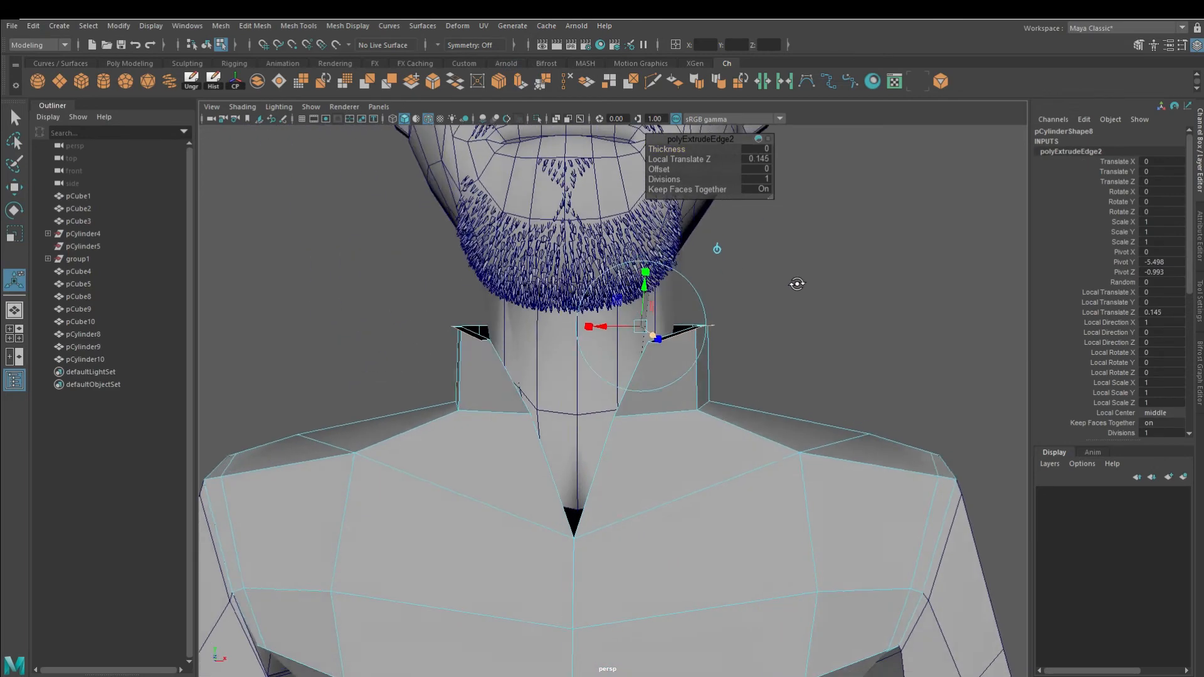
pyautogui.scroll(2, 575, 320)
pyautogui.moveTo(575, 319)
pyautogui.keyDown('alt'); pyautogui.mouseDown()
pyautogui.moveTo(631, 333)
pyautogui.moveTo(566, 306)
pyautogui.moveTo(576, 301)
pyautogui.mouseUp(); pyautogui.keyUp('alt')
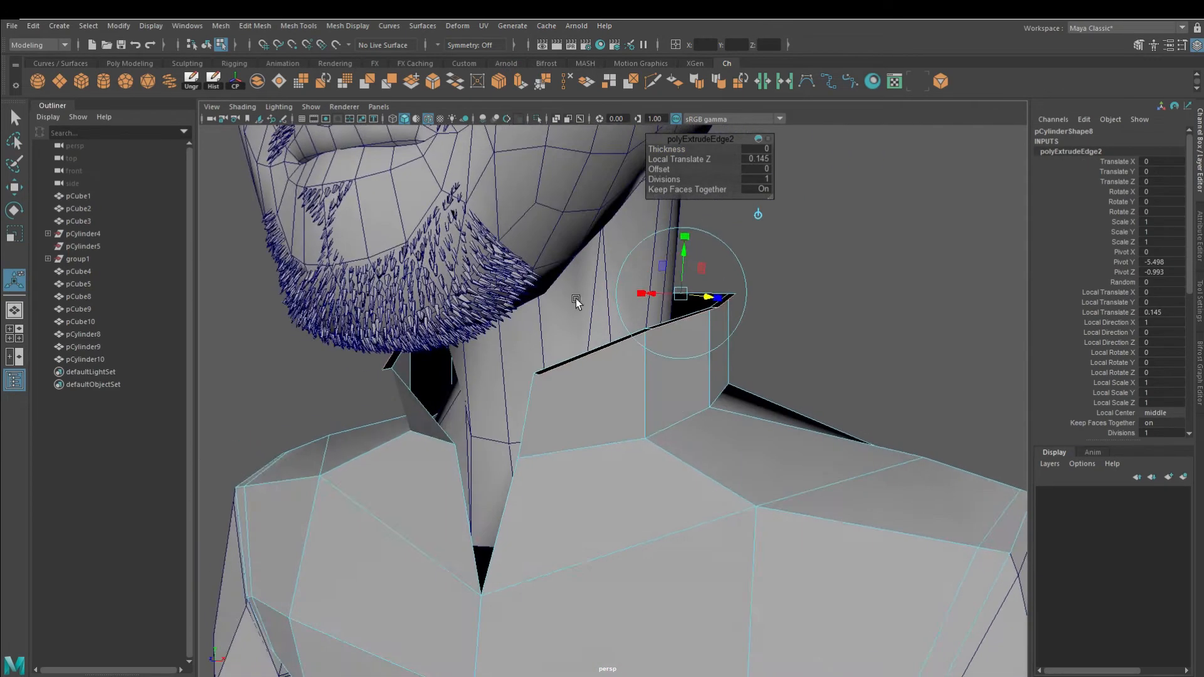
pyautogui.keyDown('alt'); pyautogui.moveTo(583, 182); pyautogui.dragTo(628, 163); pyautogui.keyUp('alt')
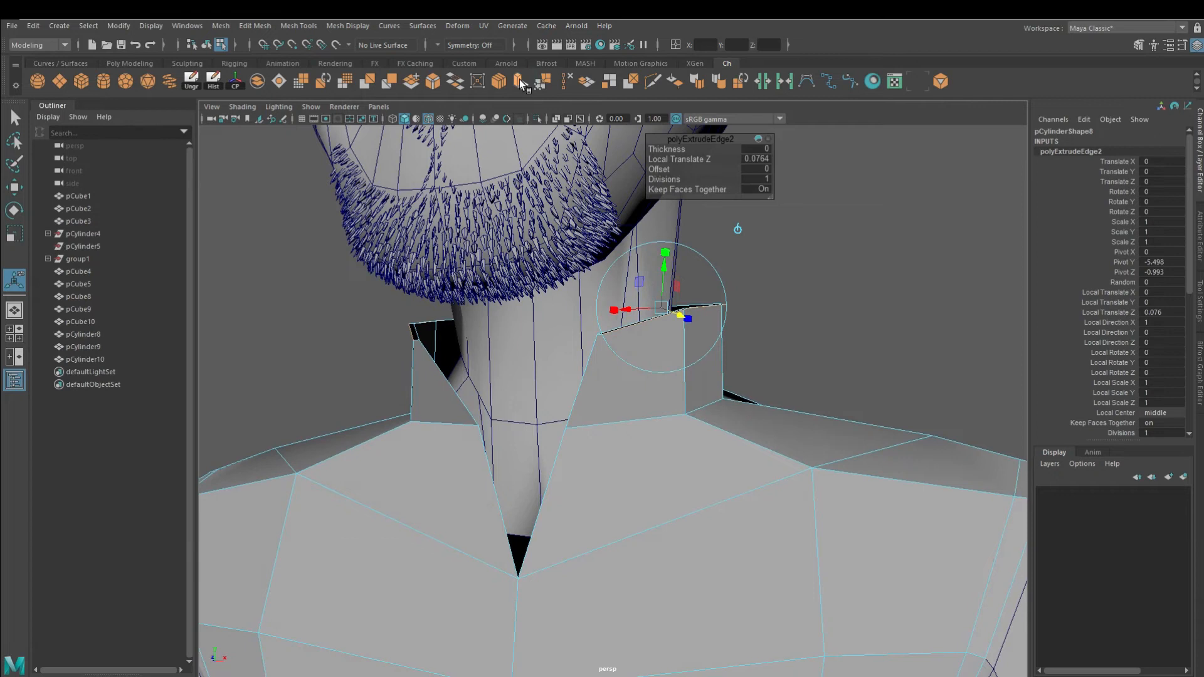
# Extrude the collar's outer edges downward as a folded flap and adjust its front vertices
pyautogui.moveTo(671, 411)
pyautogui.keyDown('alt'); pyautogui.mouseDown()
pyautogui.moveTo(618, 404)
pyautogui.moveTo(705, 363)
pyautogui.moveTo(718, 379)
pyautogui.moveTo(668, 415)
pyautogui.mouseUp(); pyautogui.keyUp('alt')
pyautogui.keyDown('alt'); pyautogui.moveTo(669, 415); pyautogui.dragTo(609, 427); pyautogui.keyUp('alt')
pyautogui.moveTo(566, 467); pyautogui.dragTo(502, 336, button='right')
pyautogui.scroll(-2, 594, 512)
pyautogui.click(593, 471)
pyautogui.press('w')
pyautogui.keyDown('alt'); pyautogui.moveTo(594, 474); pyautogui.dragTo(625, 389); pyautogui.keyUp('alt')
# Adjust the lower vertices of the folded collar flap around the back and side of the neck
pyautogui.press('F8')
pyautogui.scroll(-6, 660, 442)
pyautogui.keyDown('alt'); pyautogui.moveTo(660, 442); pyautogui.dragTo(598, 425); pyautogui.keyUp('alt')
pyautogui.click(578, 411)
pyautogui.press('F8')
pyautogui.scroll(6, 589, 401)
pyautogui.click(434, 351)
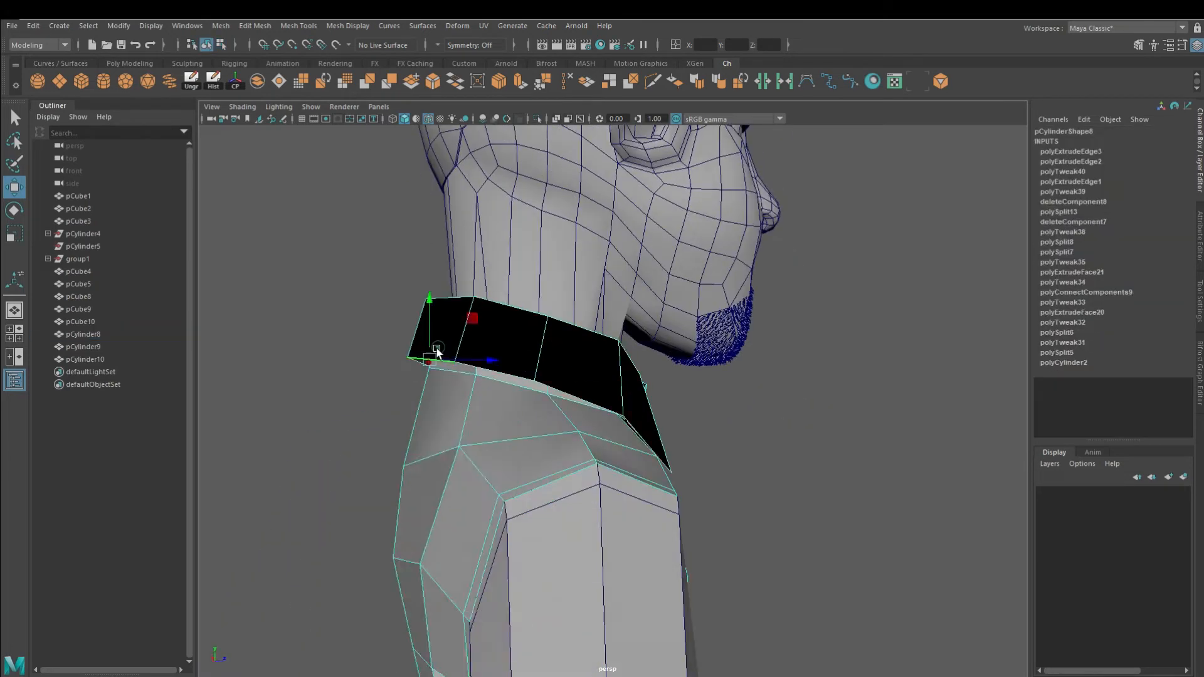
pyautogui.keyDown('alt'); pyautogui.moveTo(435, 352); pyautogui.dragTo(453, 326); pyautogui.keyUp('alt')
pyautogui.click(539, 403)
pyautogui.keyDown('alt'); pyautogui.moveTo(524, 360); pyautogui.dragTo(573, 319); pyautogui.keyUp('alt')
# Extrude all faces of the shirt with a Local Translate Z of -0.0968 to give the torso and collar thickness
pyautogui.press('F8')
pyautogui.scroll(-6, 680, 395)
pyautogui.click(606, 431)
pyautogui.scroll(5, 573, 319)
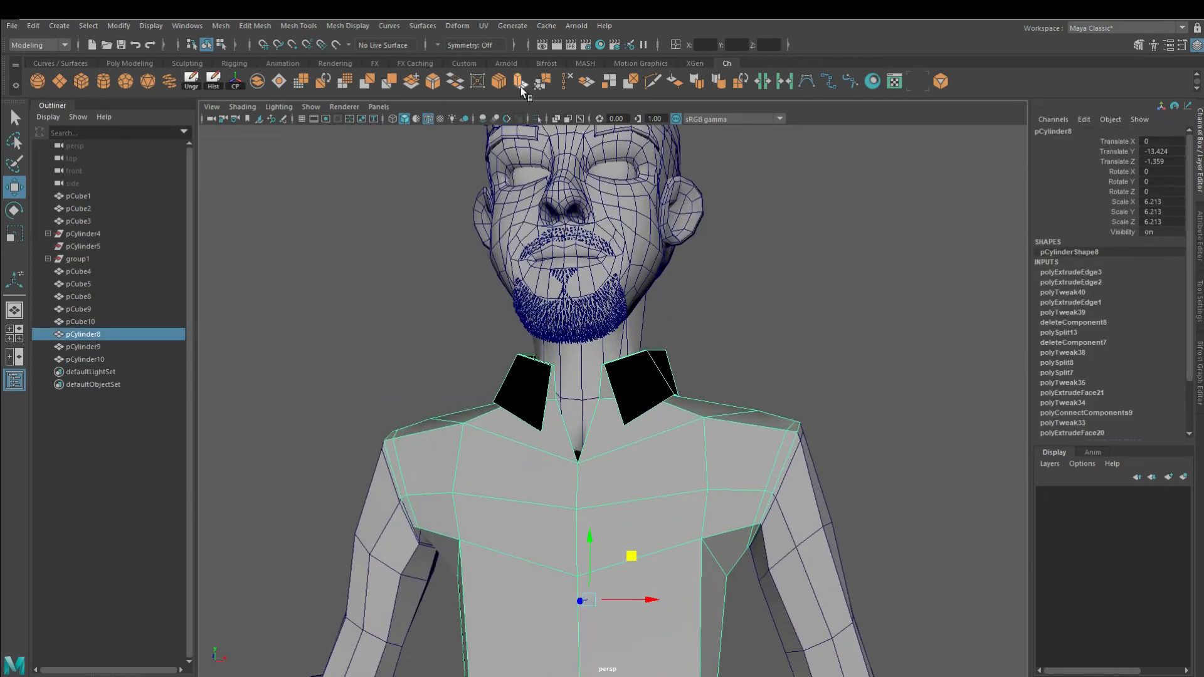
pyautogui.click(521, 84)
pyautogui.scroll(2, 656, 617)
pyautogui.keyDown('alt'); pyautogui.moveTo(656, 617); pyautogui.dragTo(552, 598); pyautogui.keyUp('alt')
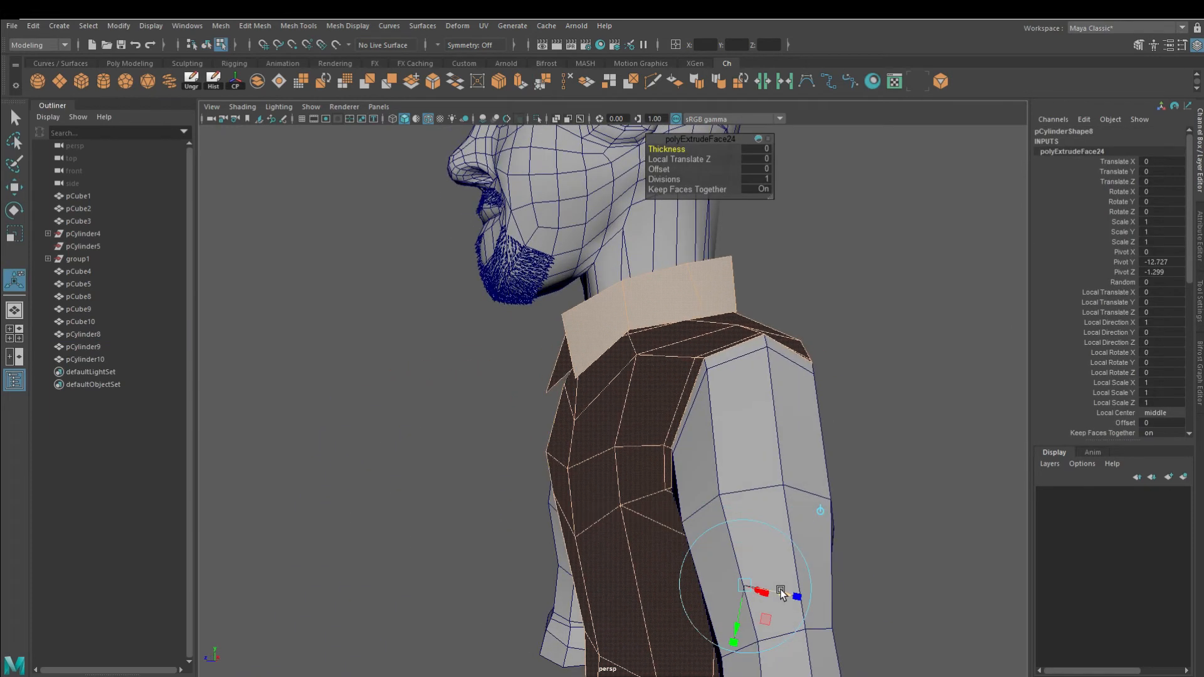
pyautogui.moveTo(781, 594); pyautogui.dragTo(785, 596)
pyautogui.keyDown('alt'); pyautogui.moveTo(558, 520); pyautogui.dragTo(663, 411); pyautogui.keyUp('alt')
pyautogui.hotkey('ctrl', 'z')
pyautogui.keyDown('alt'); pyautogui.moveTo(664, 412); pyautogui.dragTo(731, 497, button='right'); pyautogui.keyUp('alt')
pyautogui.keyDown('alt'); pyautogui.moveTo(731, 497); pyautogui.dragTo(442, 496); pyautogui.keyUp('alt')
pyautogui.keyDown('alt'); pyautogui.moveTo(442, 496); pyautogui.dragTo(442, 346, button='middle'); pyautogui.keyUp('alt')
pyautogui.keyDown('alt'); pyautogui.moveTo(580, 495); pyautogui.dragTo(639, 462); pyautogui.keyUp('alt')
pyautogui.keyDown('alt'); pyautogui.moveTo(640, 462); pyautogui.dragTo(690, 401, button='right'); pyautogui.keyUp('alt')
pyautogui.keyDown('alt'); pyautogui.moveTo(689, 401); pyautogui.dragTo(689, 536, button='middle'); pyautogui.keyUp('alt')
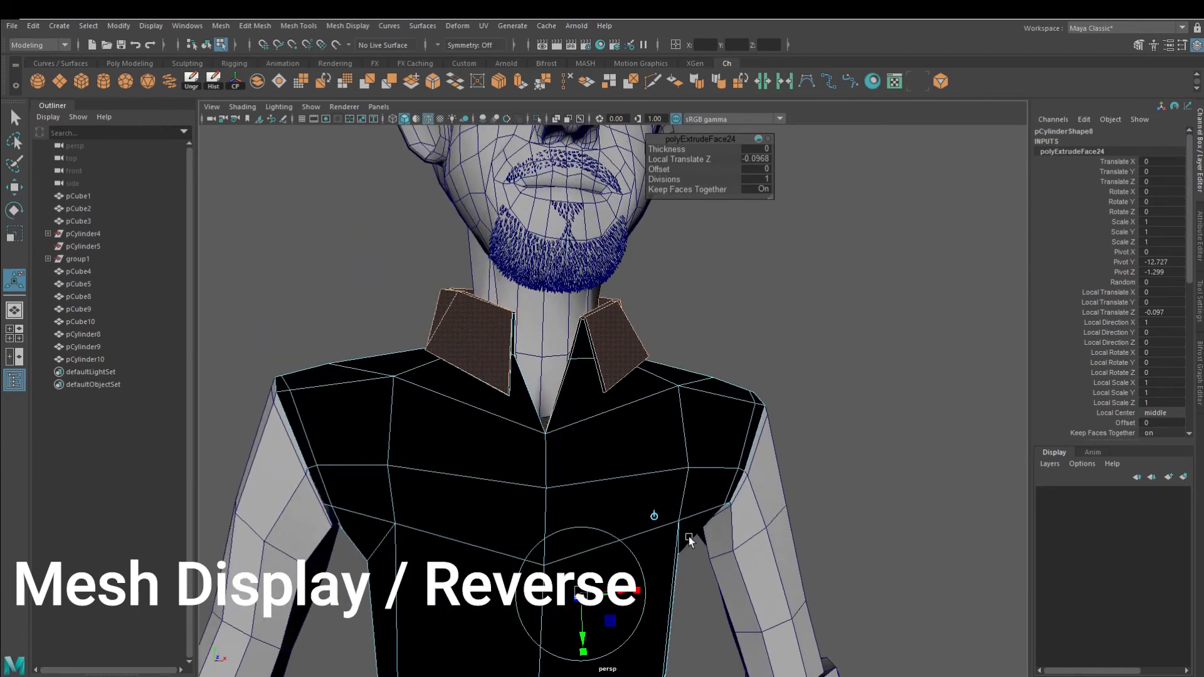
# Reverse the face normals of the whole shirt mesh in object mode
pyautogui.keyDown('alt'); pyautogui.moveTo(688, 536); pyautogui.dragTo(514, 446); pyautogui.keyUp('alt')
pyautogui.keyDown('alt'); pyautogui.moveTo(514, 445); pyautogui.dragTo(510, 470, button='middle'); pyautogui.keyUp('alt')
pyautogui.keyDown('alt'); pyautogui.moveTo(509, 470); pyautogui.dragTo(605, 474); pyautogui.keyUp('alt')
pyautogui.press('q')
pyautogui.moveTo(671, 405); pyautogui.dragTo(721, 364, button='right')
pyautogui.click(873, 255)
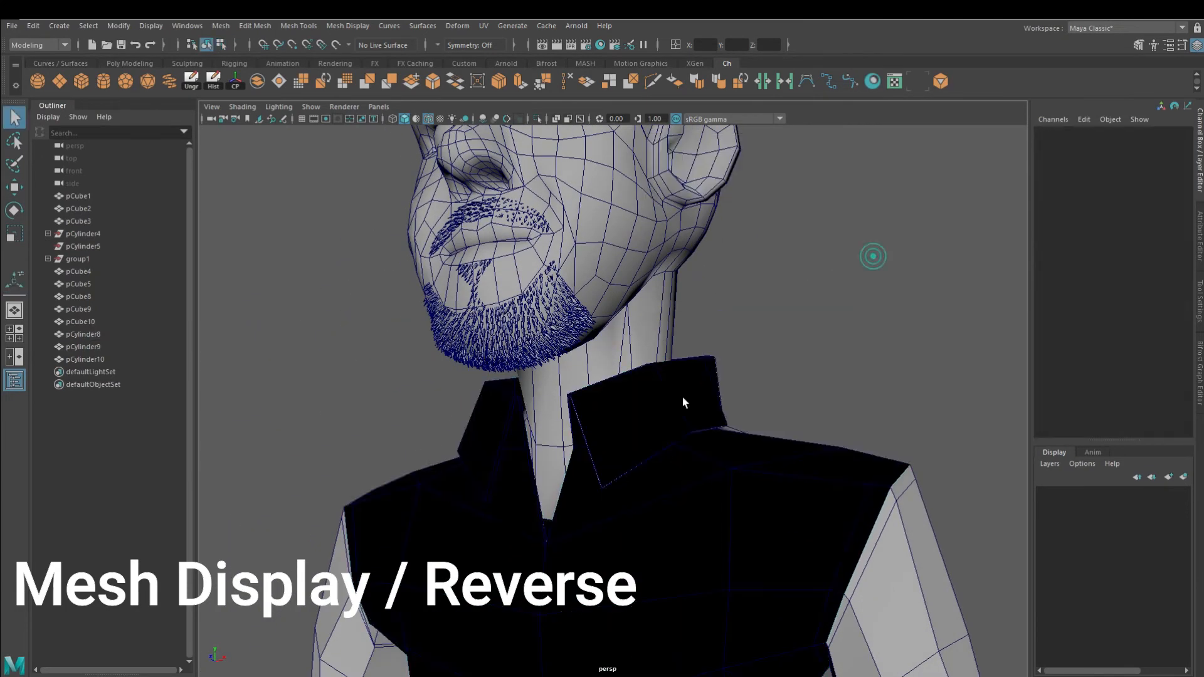
pyautogui.keyDown('alt'); pyautogui.moveTo(682, 397); pyautogui.dragTo(615, 386); pyautogui.keyUp('alt')
pyautogui.click(616, 385)
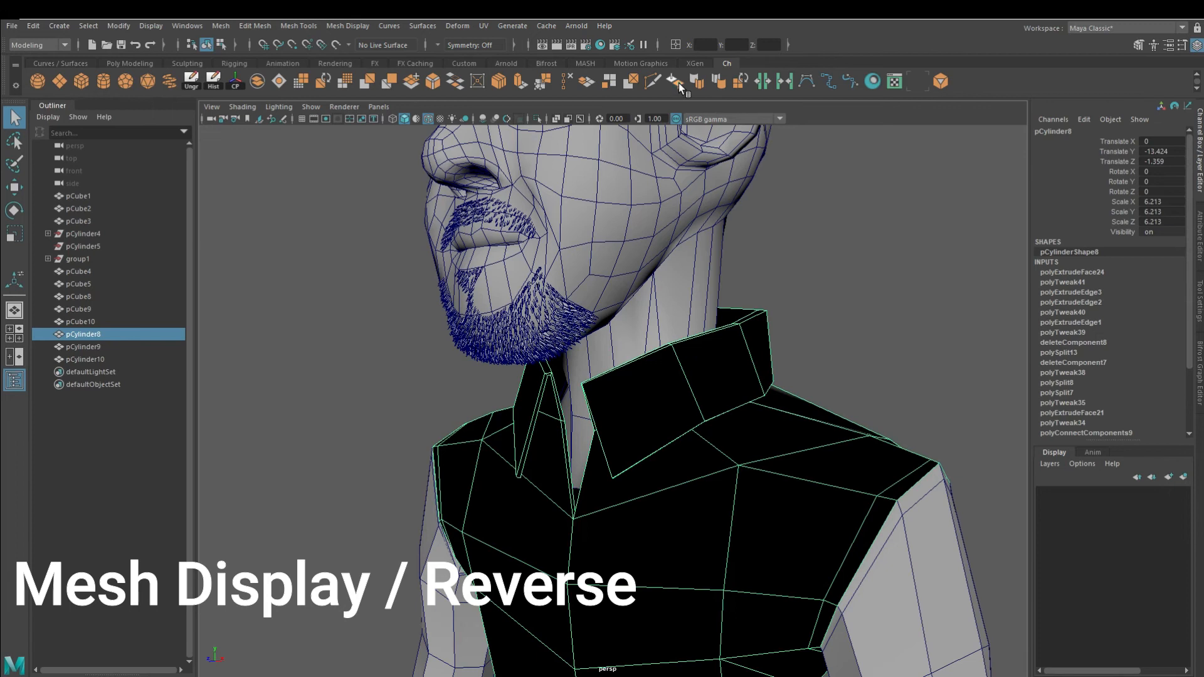
pyautogui.click(678, 83)
pyautogui.click(843, 251)
# Isolate the shirt and delete two loops of the extruded shell's inner faces inside the torso
pyautogui.press('w')
pyautogui.keyDown('alt'); pyautogui.moveTo(659, 333); pyautogui.dragTo(625, 352); pyautogui.keyUp('alt')
pyautogui.click(633, 370)
pyautogui.click(537, 119)
pyautogui.keyDown('alt'); pyautogui.moveTo(534, 276); pyautogui.dragTo(508, 467); pyautogui.keyUp('alt')
pyautogui.moveTo(607, 337); pyautogui.dragTo(607, 370, button='right')
pyautogui.click(614, 429)
pyautogui.keyDown('shift'); pyautogui.doubleClick(663, 441); pyautogui.keyUp('shift')
pyautogui.press('Delete')
pyautogui.click(633, 475)
pyautogui.keyDown('shift'); pyautogui.doubleClick(663, 481); pyautogui.keyUp('shift')
pyautogui.press('Delete')
# Select another loop of inner torso faces plus the two adjoining faces and delete them
pyautogui.keyDown('alt'); pyautogui.moveTo(780, 411); pyautogui.dragTo(521, 384); pyautogui.keyUp('alt')
pyautogui.click(642, 367)
pyautogui.keyDown('shift'); pyautogui.doubleClick(591, 360); pyautogui.keyUp('shift')
pyautogui.keyDown('alt'); pyautogui.moveTo(652, 445); pyautogui.dragTo(772, 416); pyautogui.keyUp('alt')
pyautogui.click(607, 422)
pyautogui.keyDown('shift'); pyautogui.click(632, 417); pyautogui.keyUp('shift')
pyautogui.keyDown('alt'); pyautogui.moveTo(699, 442); pyautogui.dragTo(552, 389); pyautogui.keyUp('alt')
pyautogui.press('Delete')
# Select the remaining inner shoulder faces together with the thin border faces along the armhole
pyautogui.click(555, 383)
pyautogui.keyDown('alt'); pyautogui.moveTo(555, 382); pyautogui.dragTo(551, 43); pyautogui.keyUp('alt')
pyautogui.click(863, 463)
pyautogui.keyDown('shift'); pyautogui.click(680, 505); pyautogui.keyUp('shift')
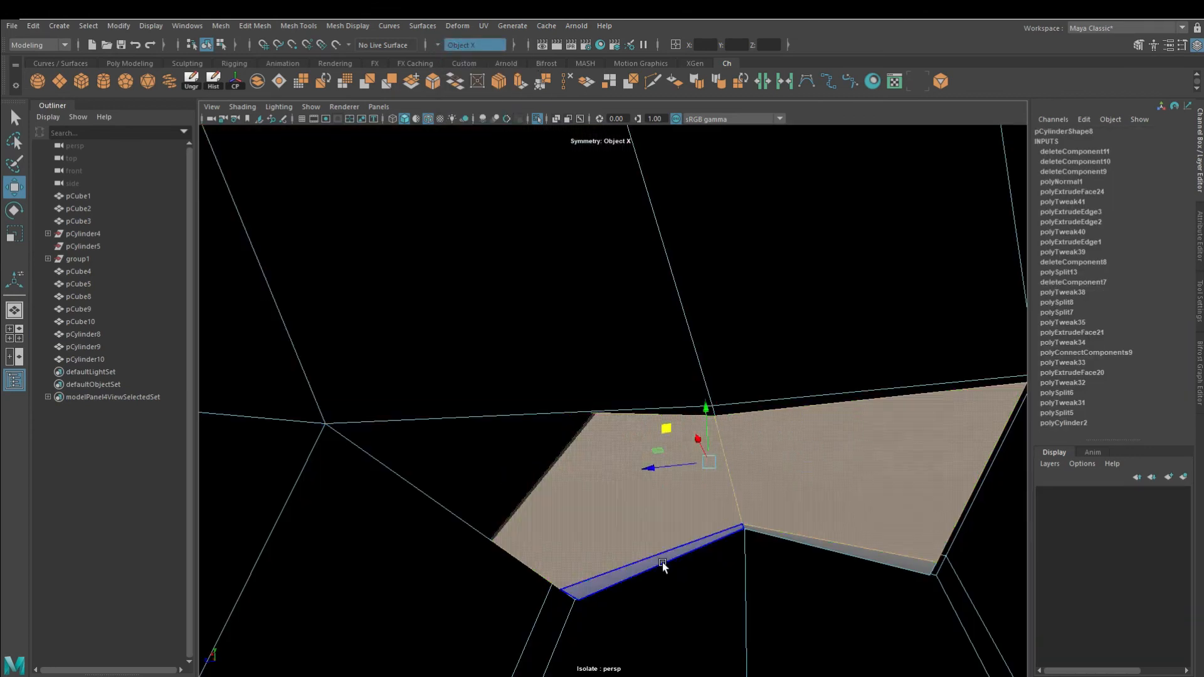
pyautogui.keyDown('shift'); pyautogui.click(799, 540); pyautogui.keyUp('shift')
# Preview the shirt smoothed, and inspect it on the whole character with isolation turned off
pyautogui.keyDown('alt'); pyautogui.moveTo(799, 539); pyautogui.dragTo(483, 540, button='right'); pyautogui.keyUp('alt')
pyautogui.keyDown('alt'); pyautogui.moveTo(483, 540); pyautogui.dragTo(473, 408); pyautogui.keyUp('alt')
pyautogui.press('3')
pyautogui.keyDown('alt'); pyautogui.moveTo(472, 408); pyautogui.dragTo(510, 399, button='right'); pyautogui.keyUp('alt')
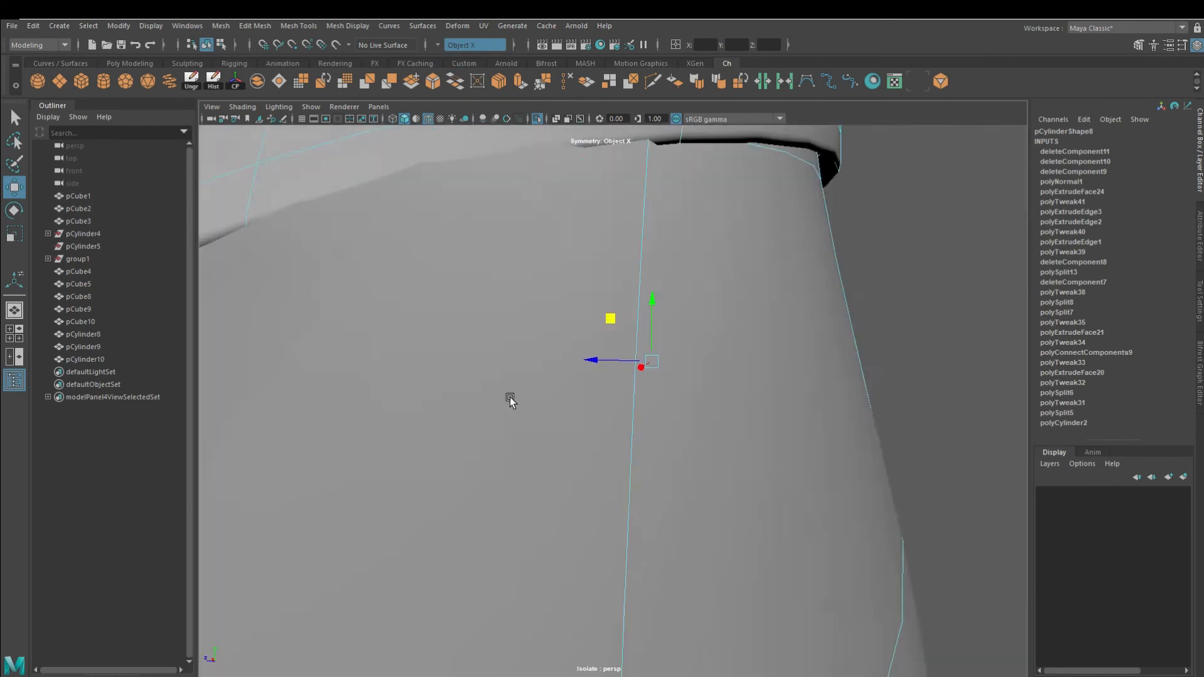
pyautogui.keyDown('alt'); pyautogui.moveTo(510, 399); pyautogui.dragTo(612, 530); pyautogui.keyUp('alt')
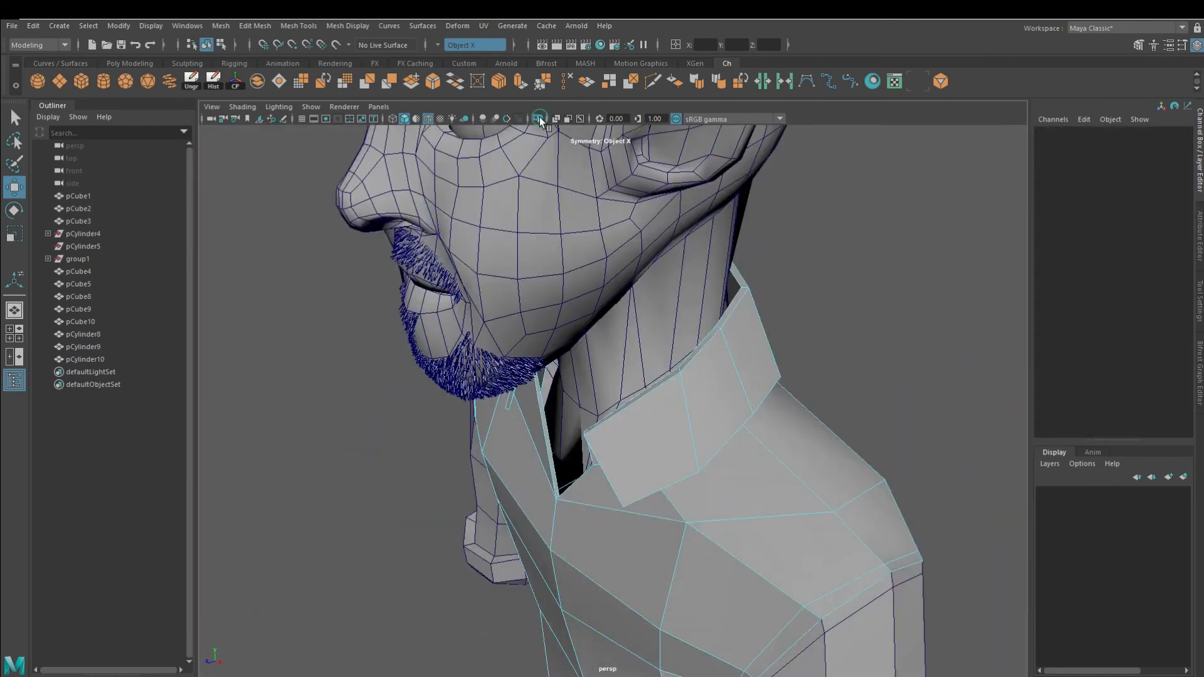
pyautogui.keyDown('alt'); pyautogui.moveTo(799, 260); pyautogui.dragTo(794, 506); pyautogui.keyUp('alt')
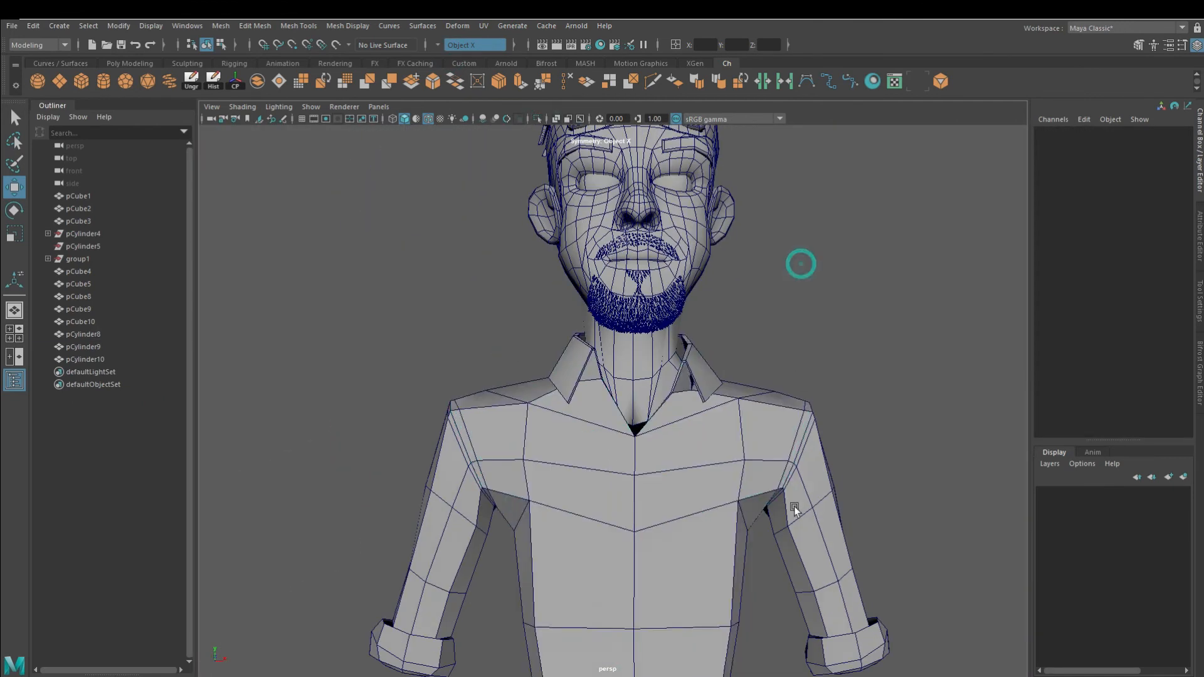
pyautogui.keyDown('alt'); pyautogui.moveTo(794, 506); pyautogui.dragTo(573, 428, button='right'); pyautogui.keyUp('alt')
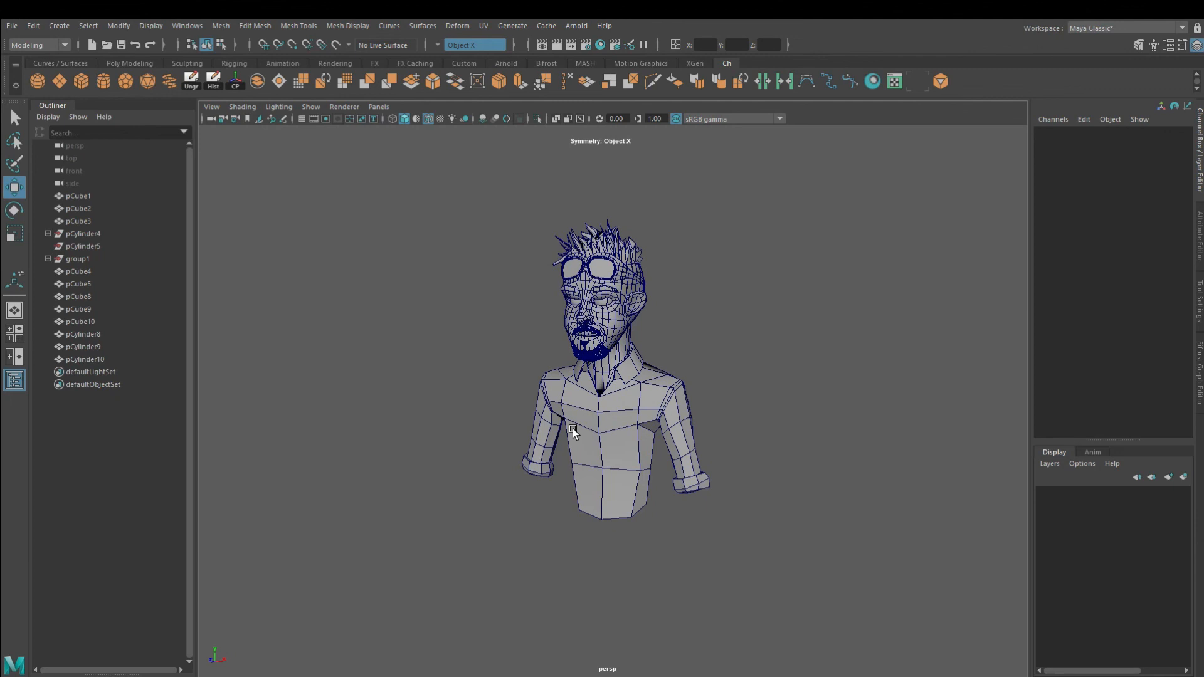